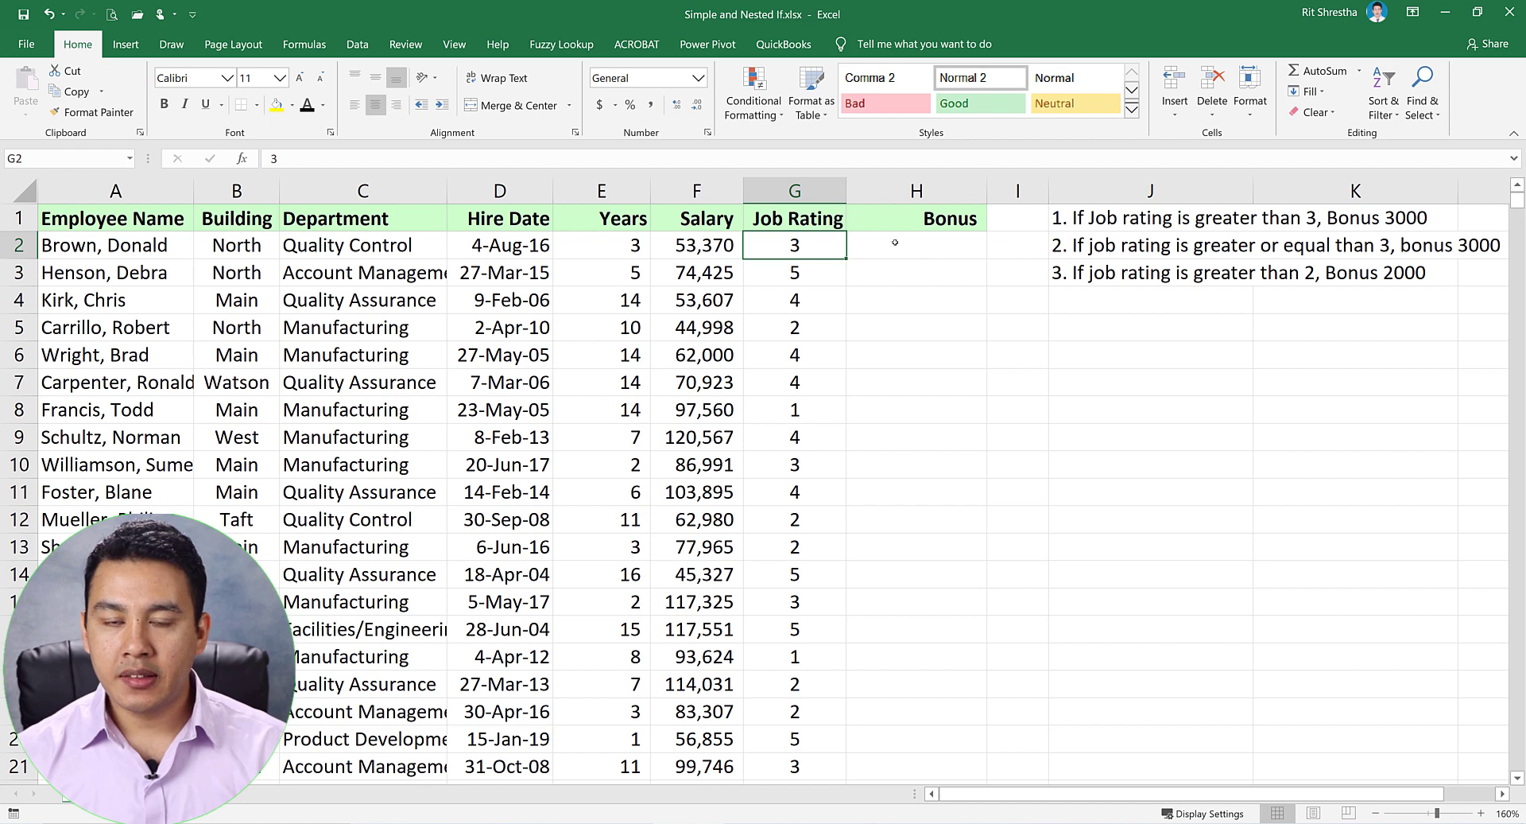
After checking the J1 bonus rule, enter =IF(G2>3,3000,0) in H2
left_click(895, 242)
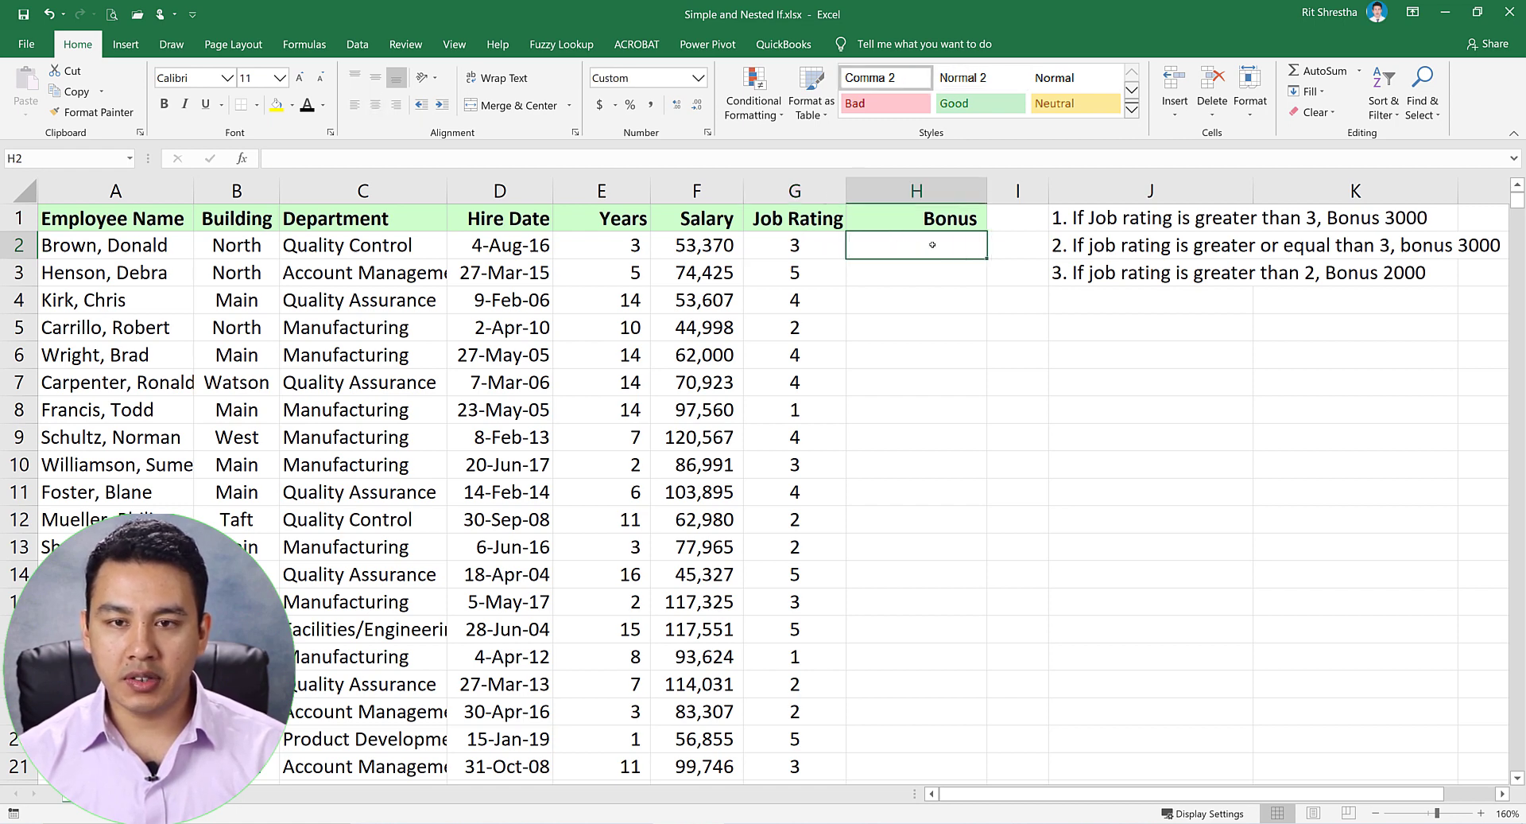
left_click(1071, 223)
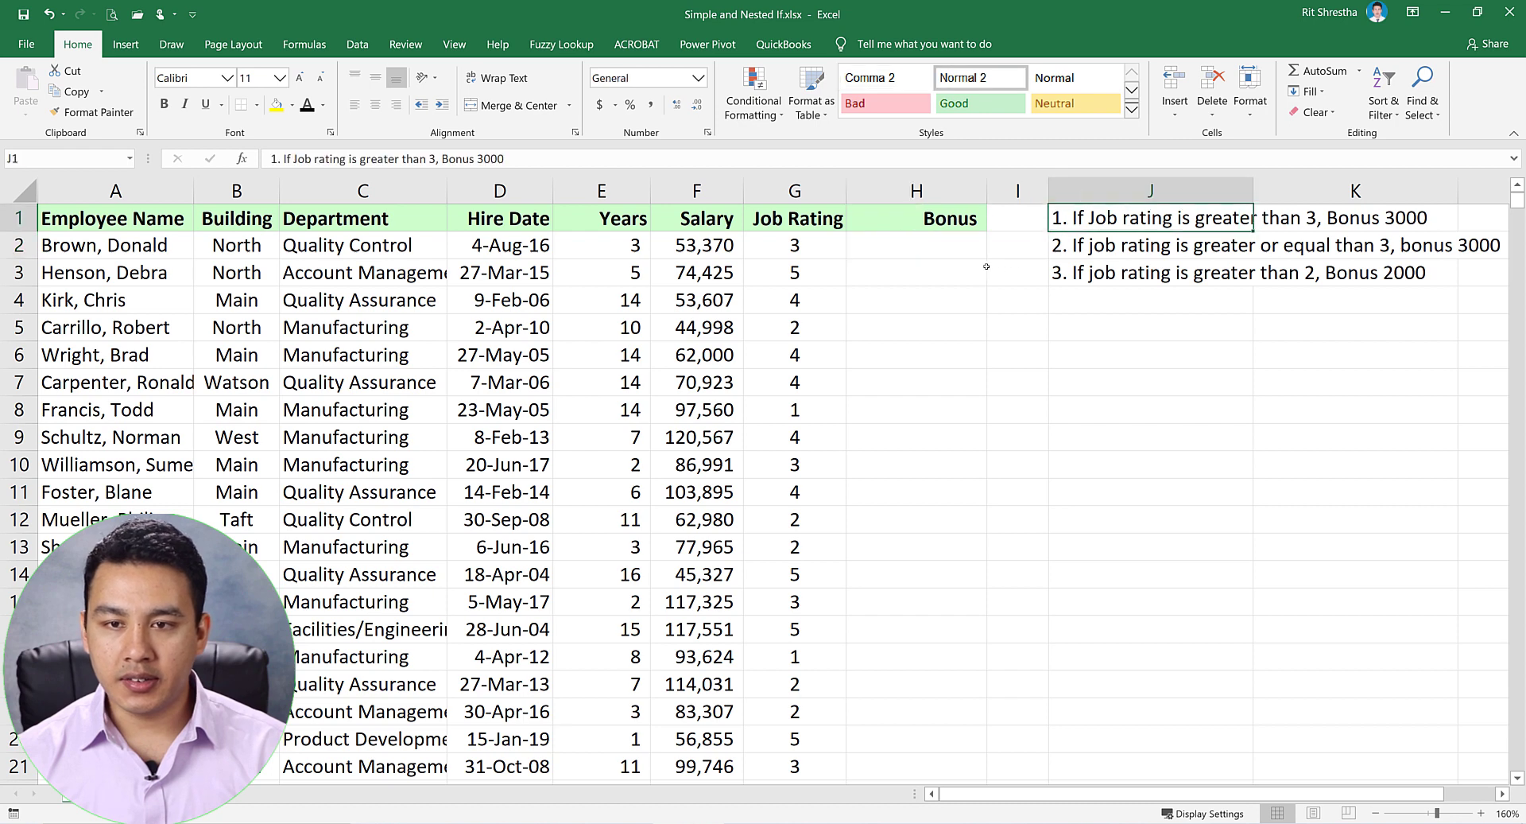
left_click(904, 245)
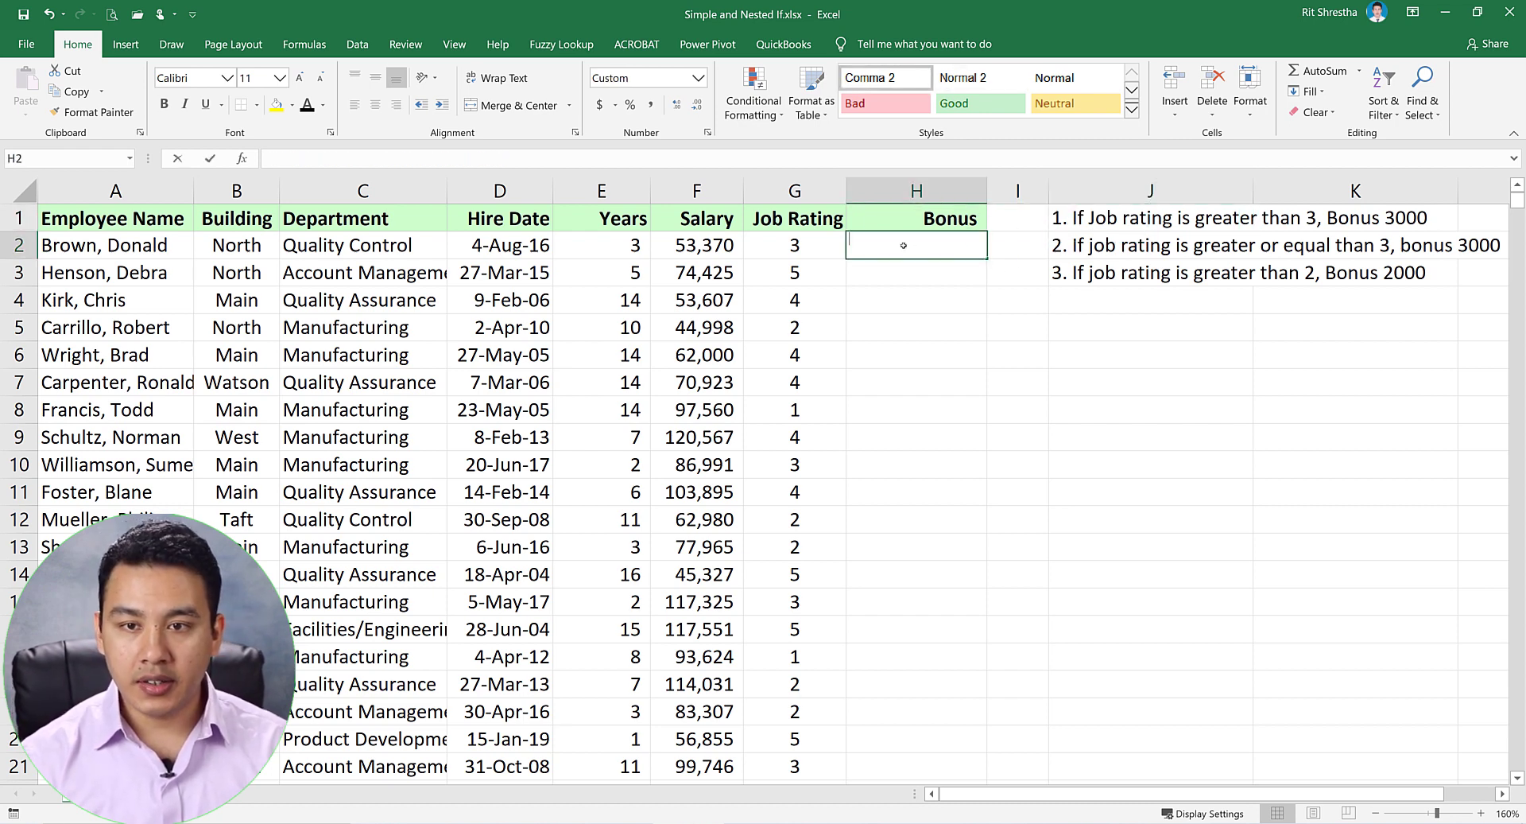
type("=if")
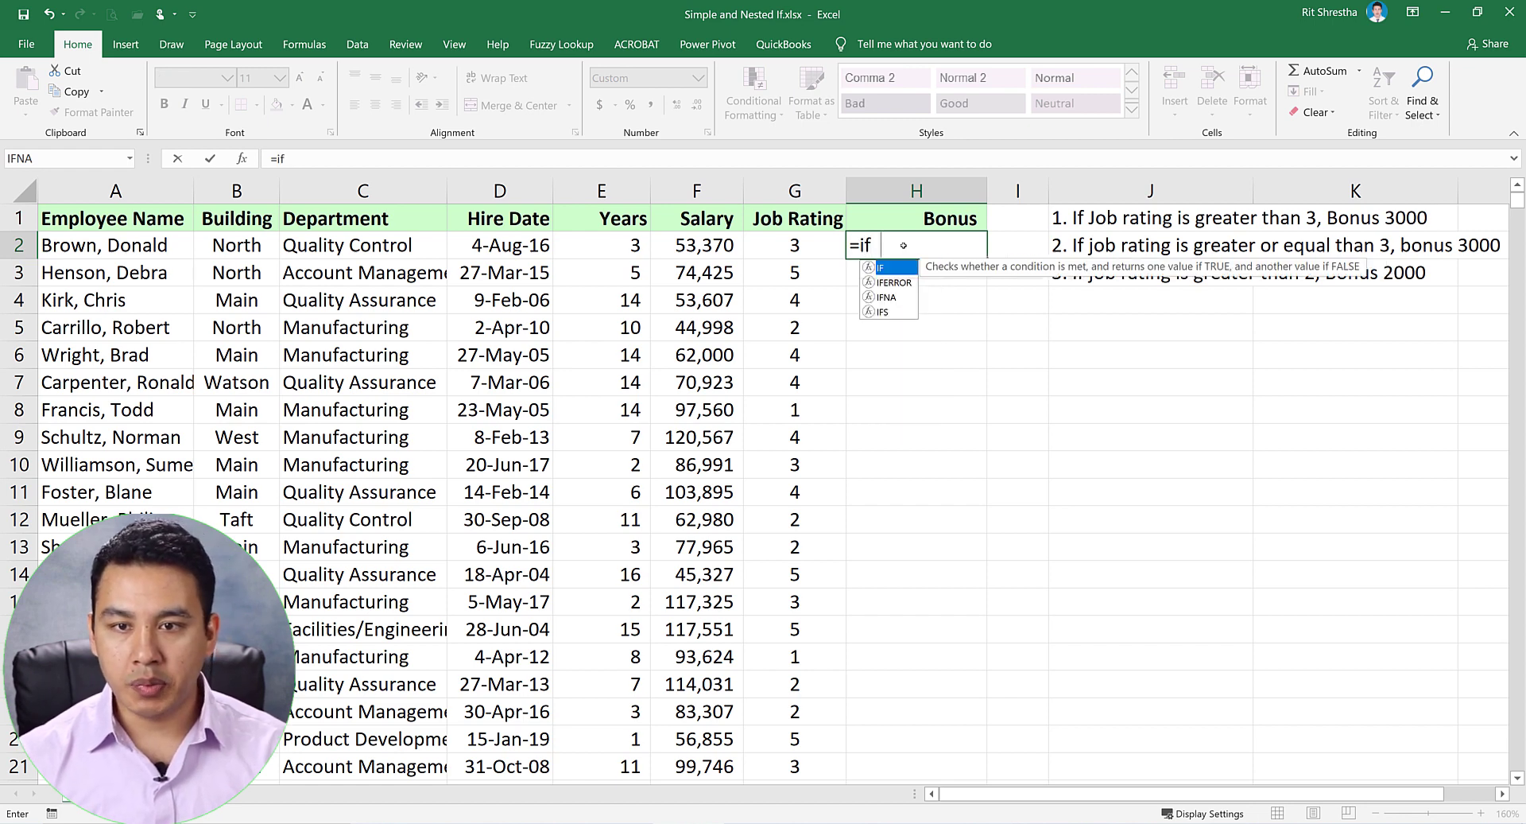
key("Tab")
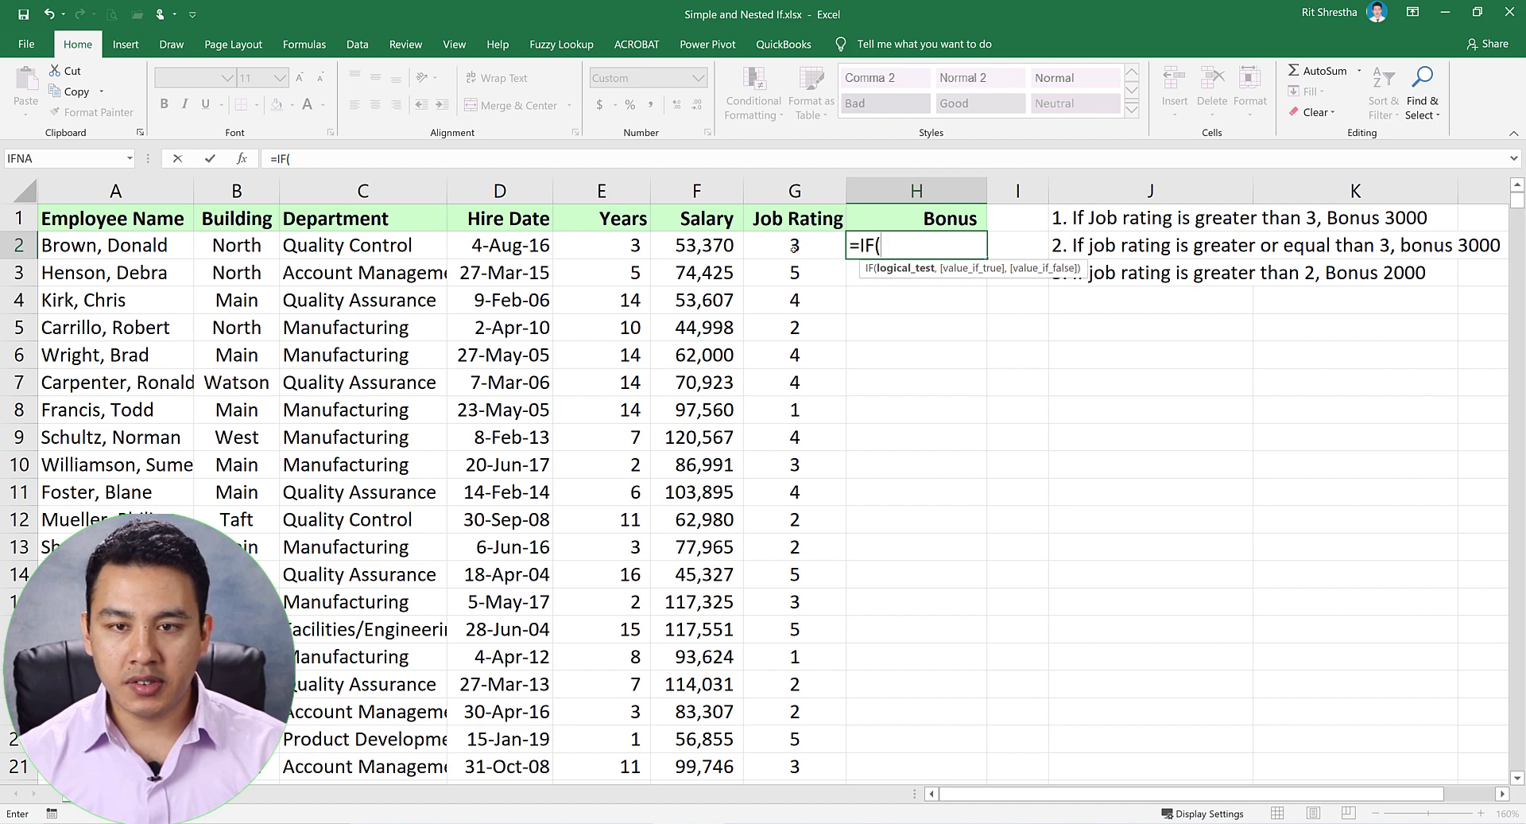
left_click(794, 248)
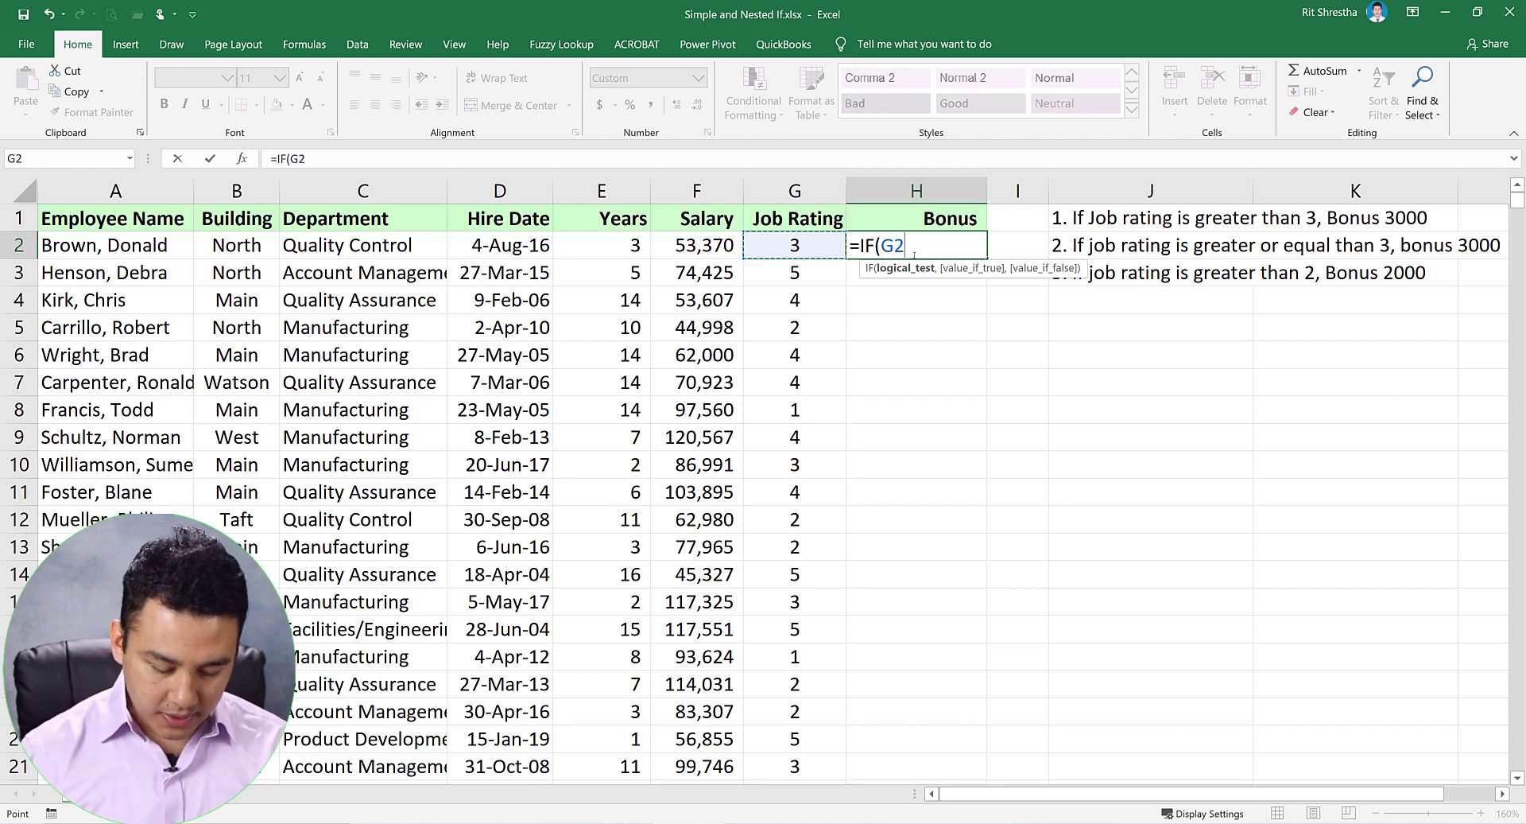
type(">3")
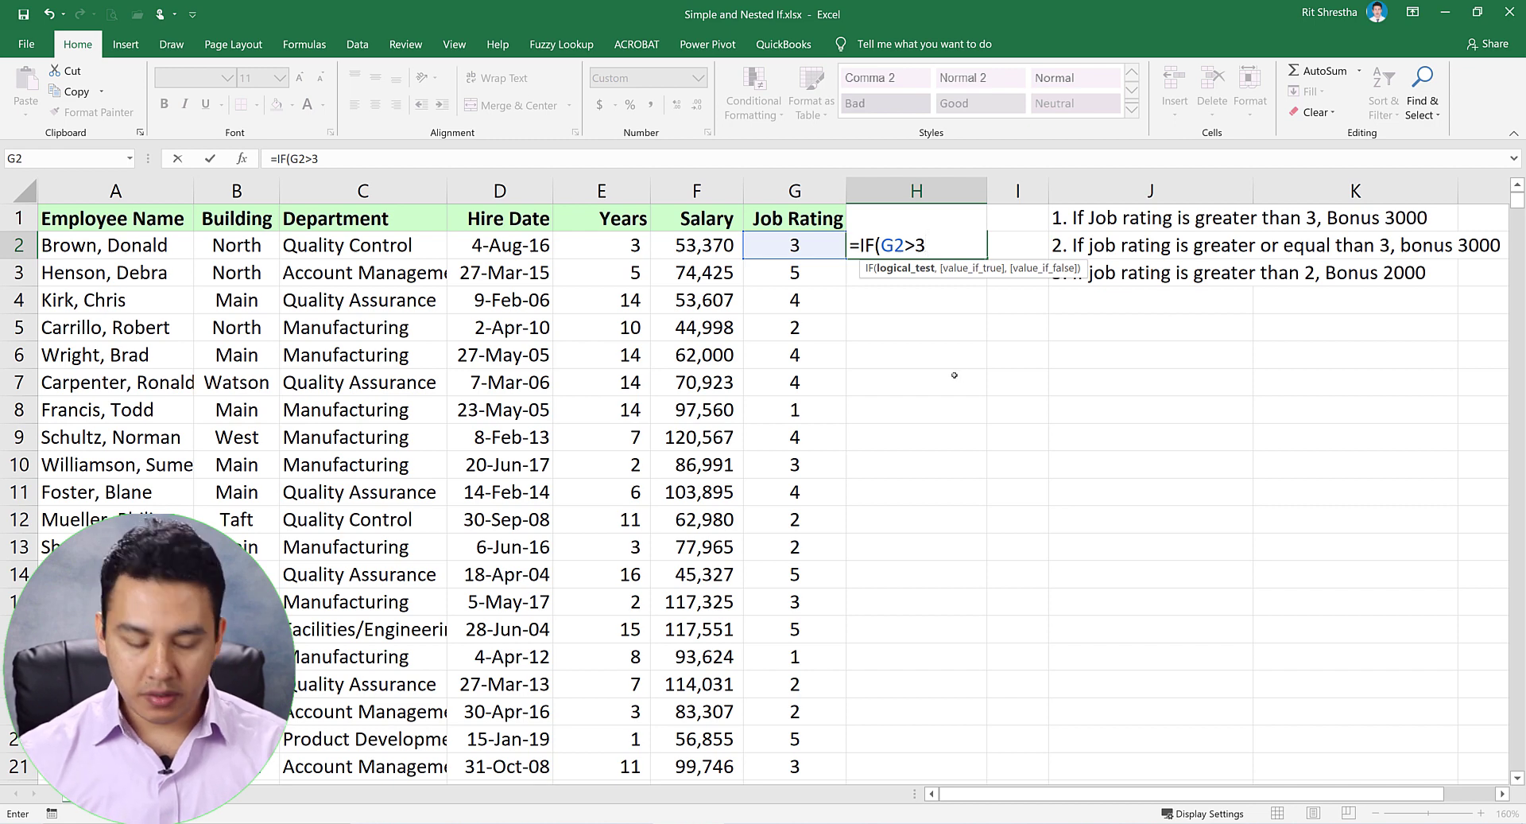
type(",")
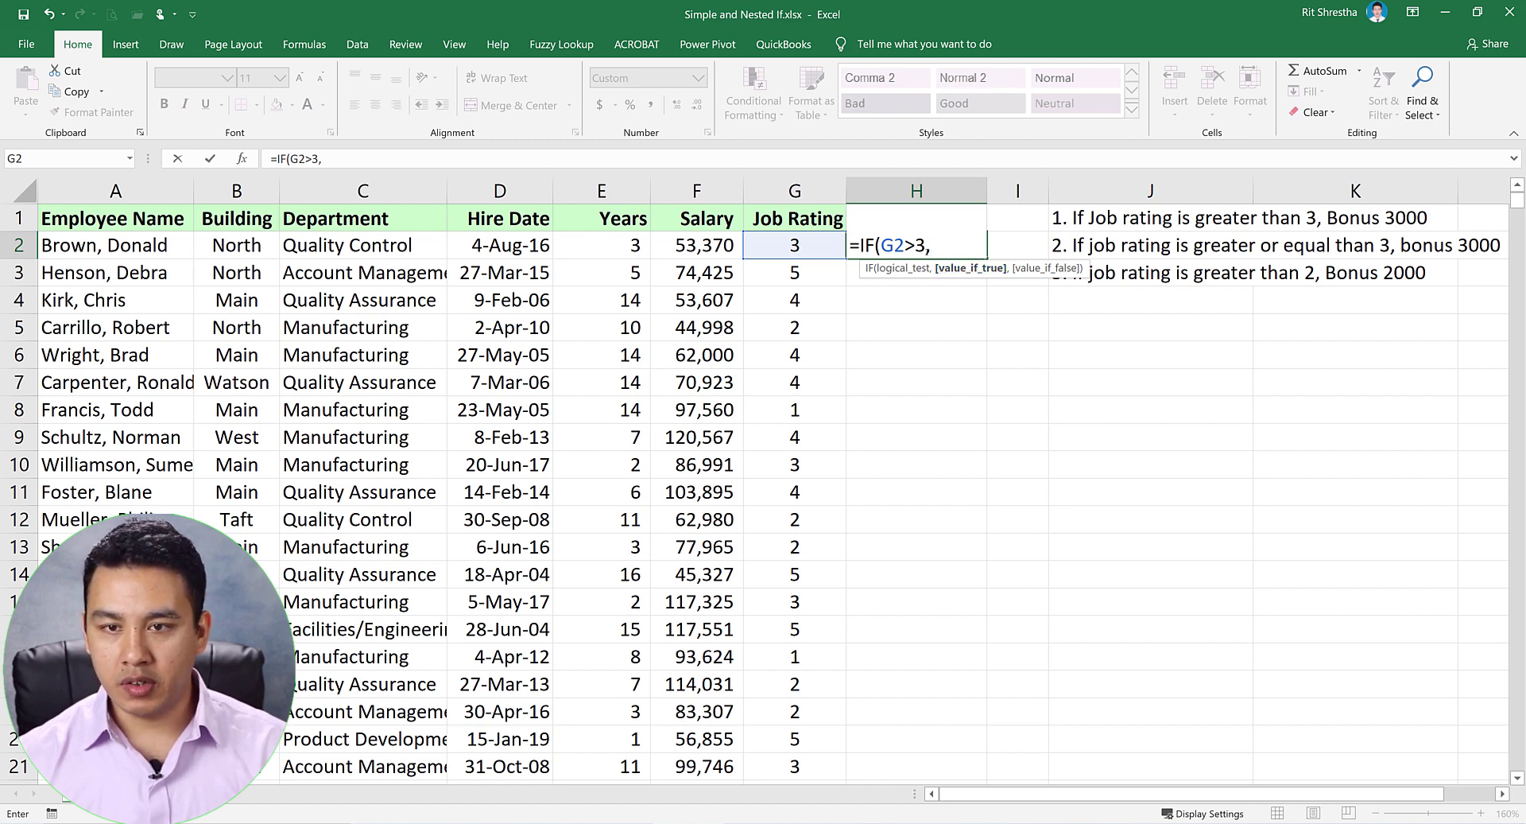
type("3000")
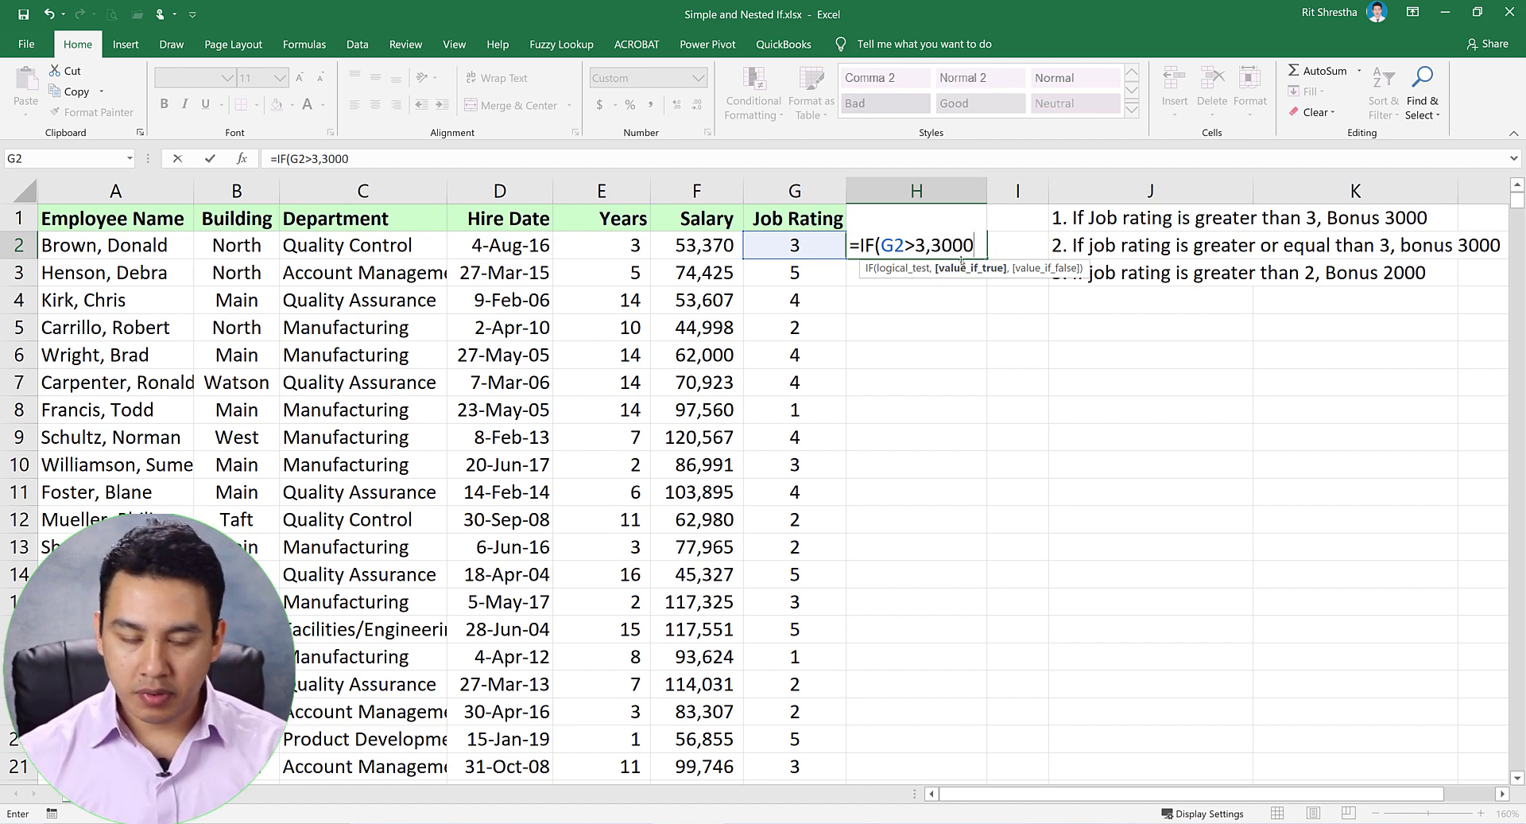
type(",")
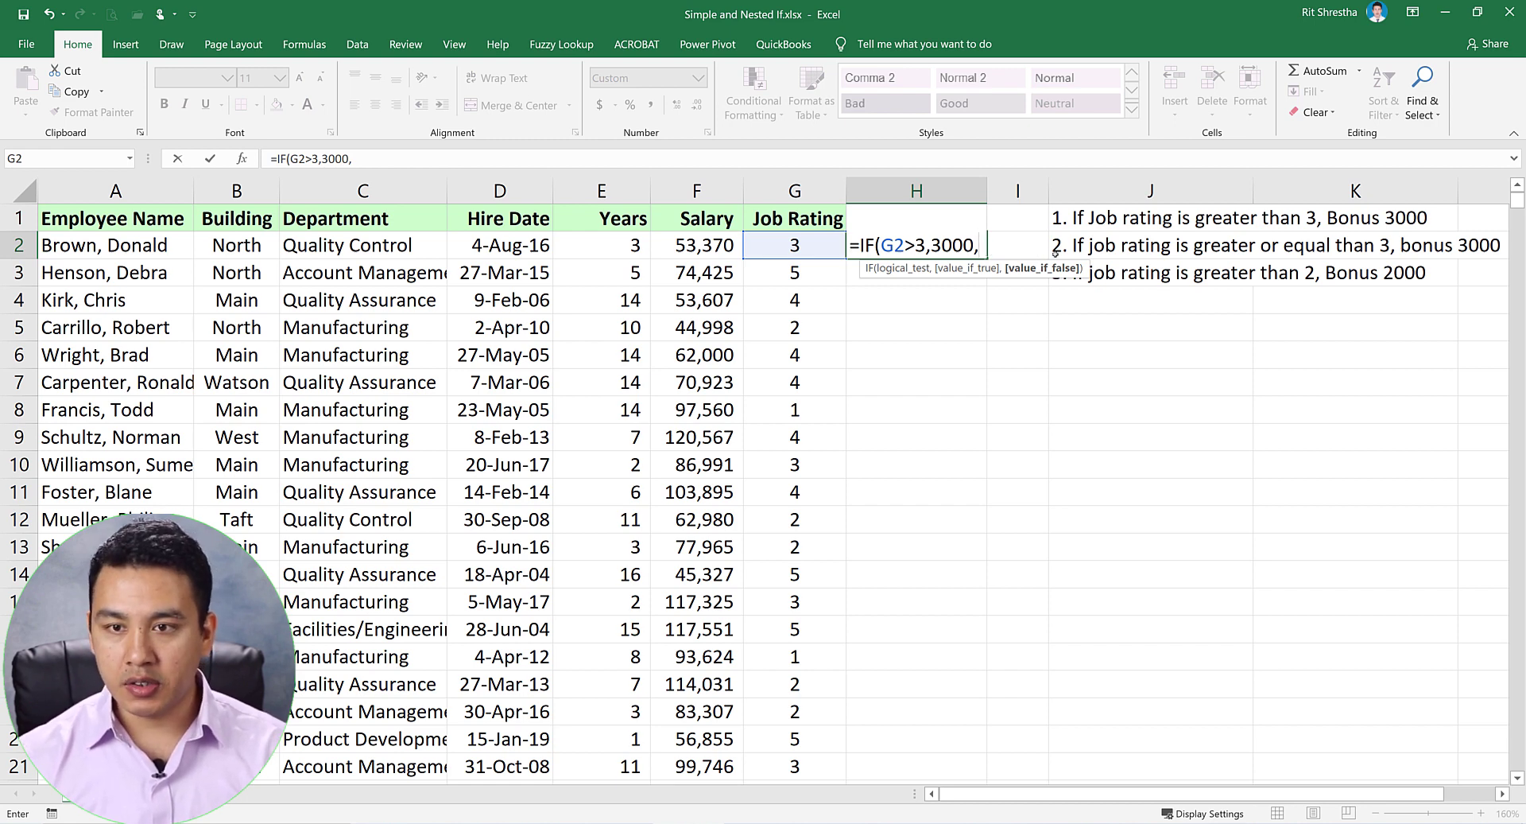
type("0")
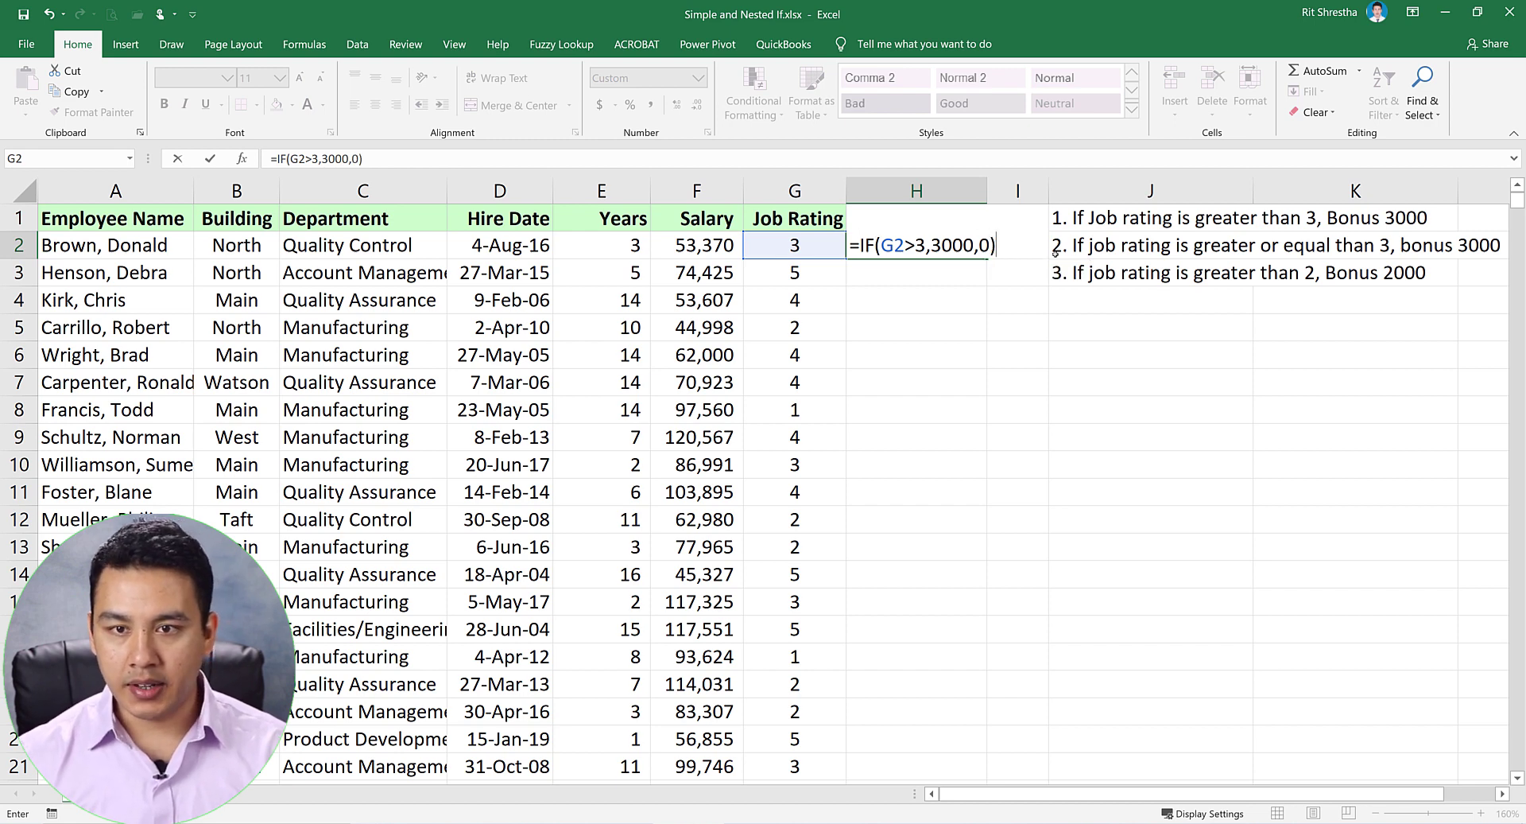
key("Return")
left_click(889, 252)
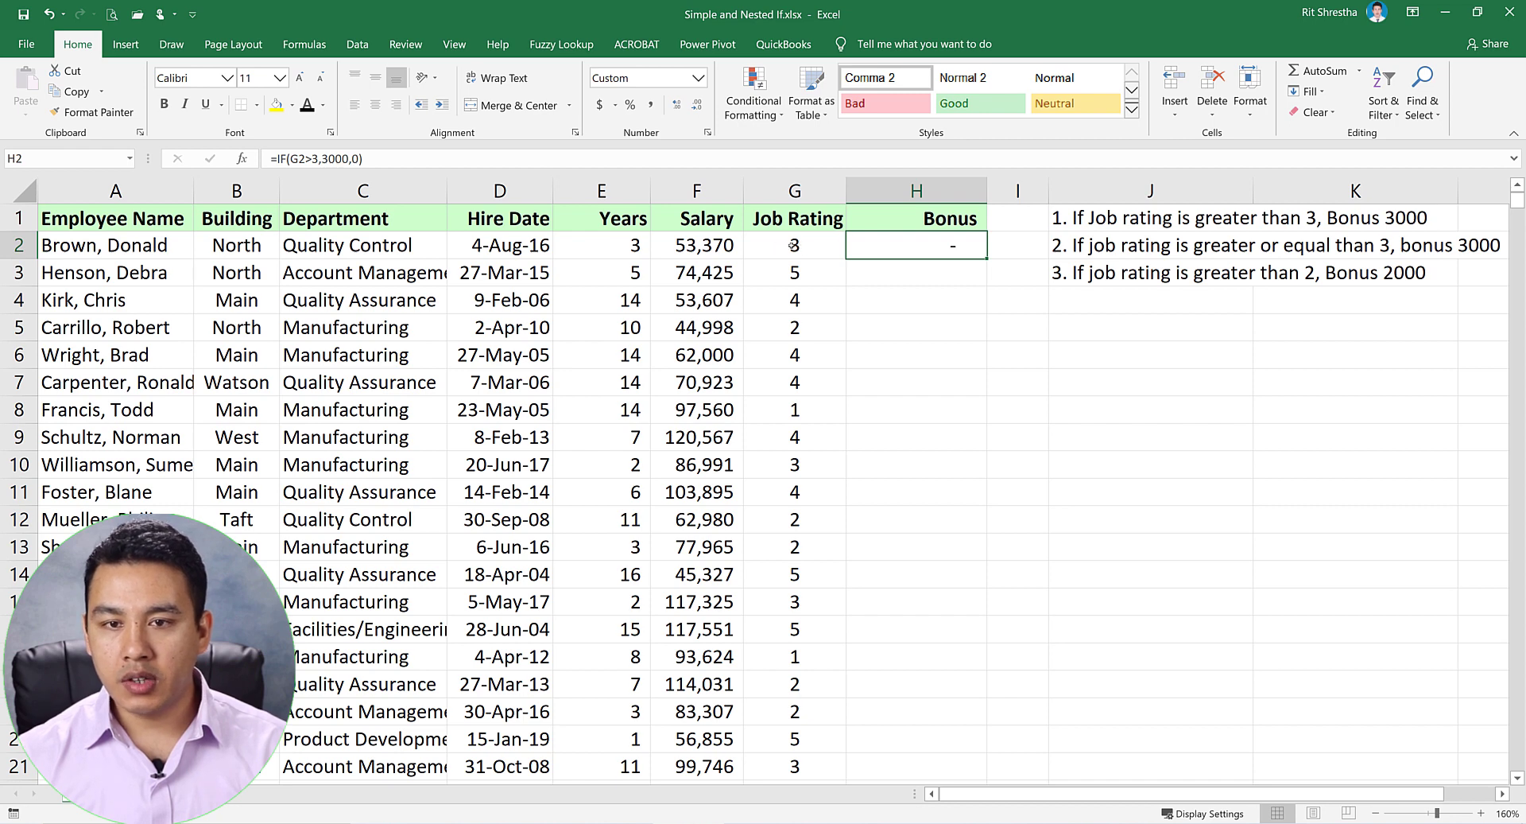
Fill the H2 bonus formula down column H to row 742
left_click(794, 245)
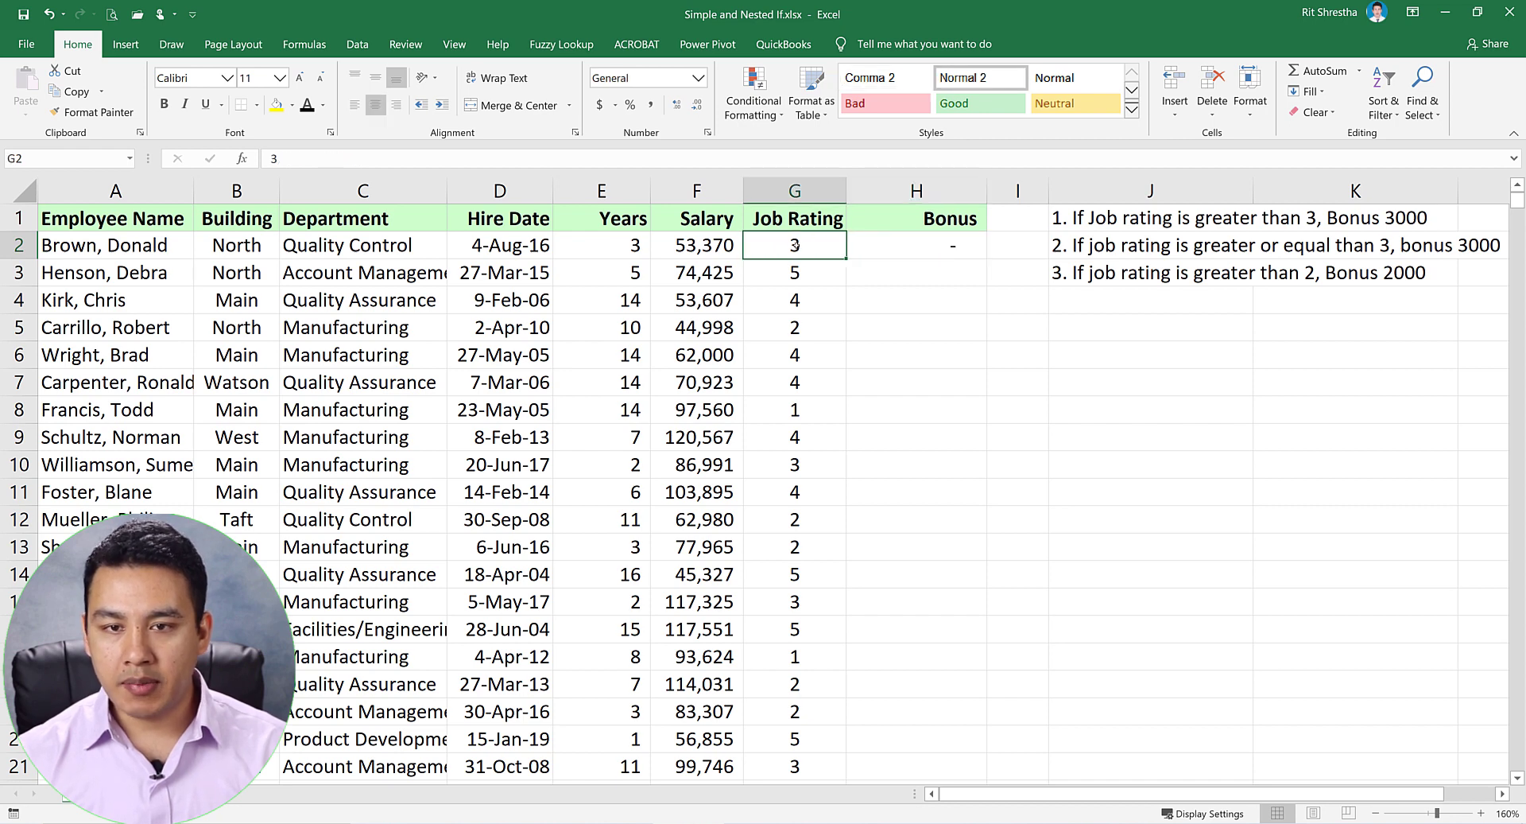
left_click(945, 246)
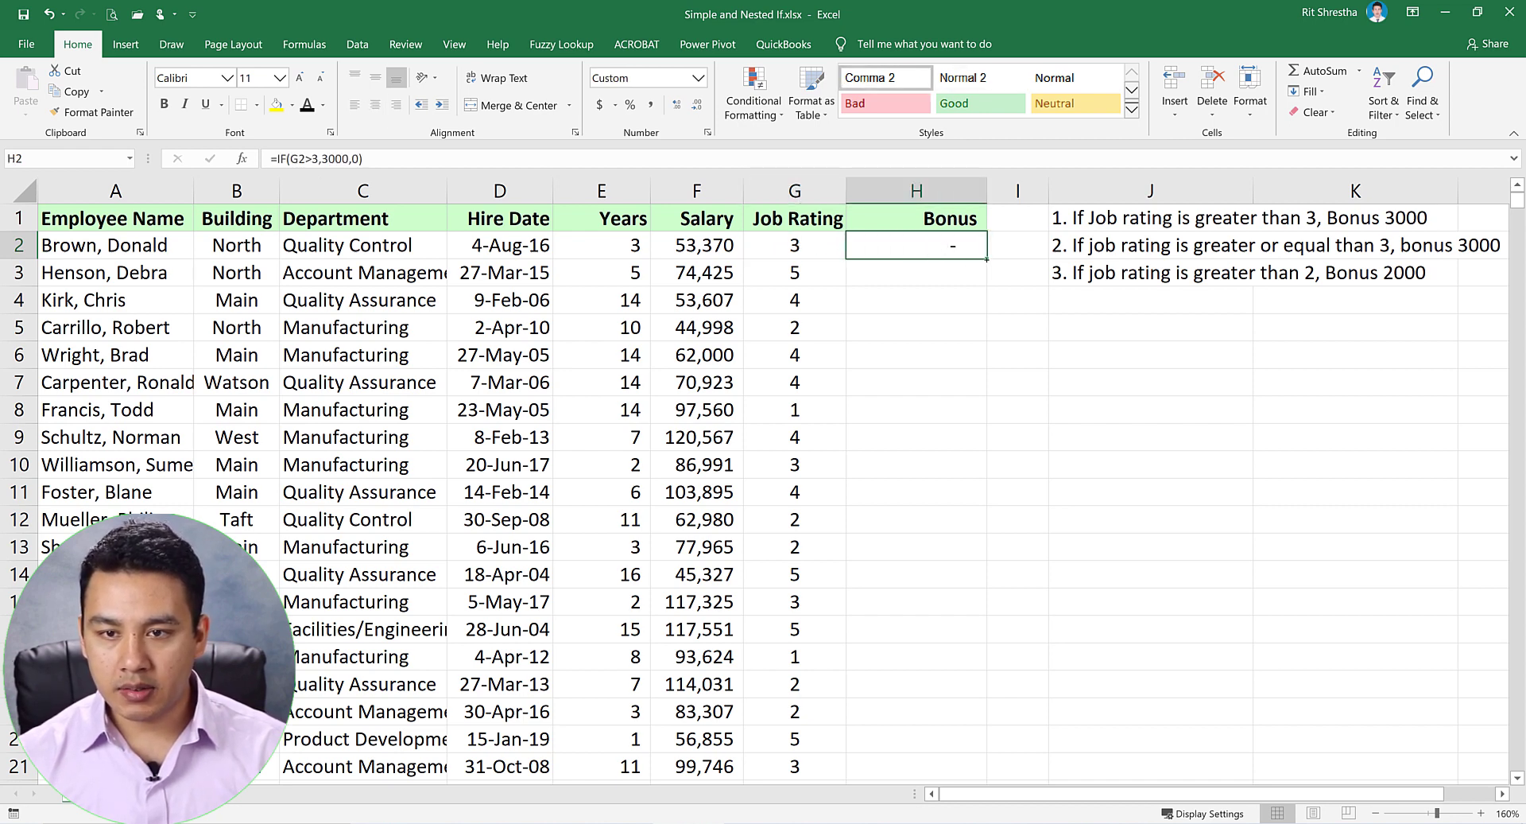
double_click(987, 259)
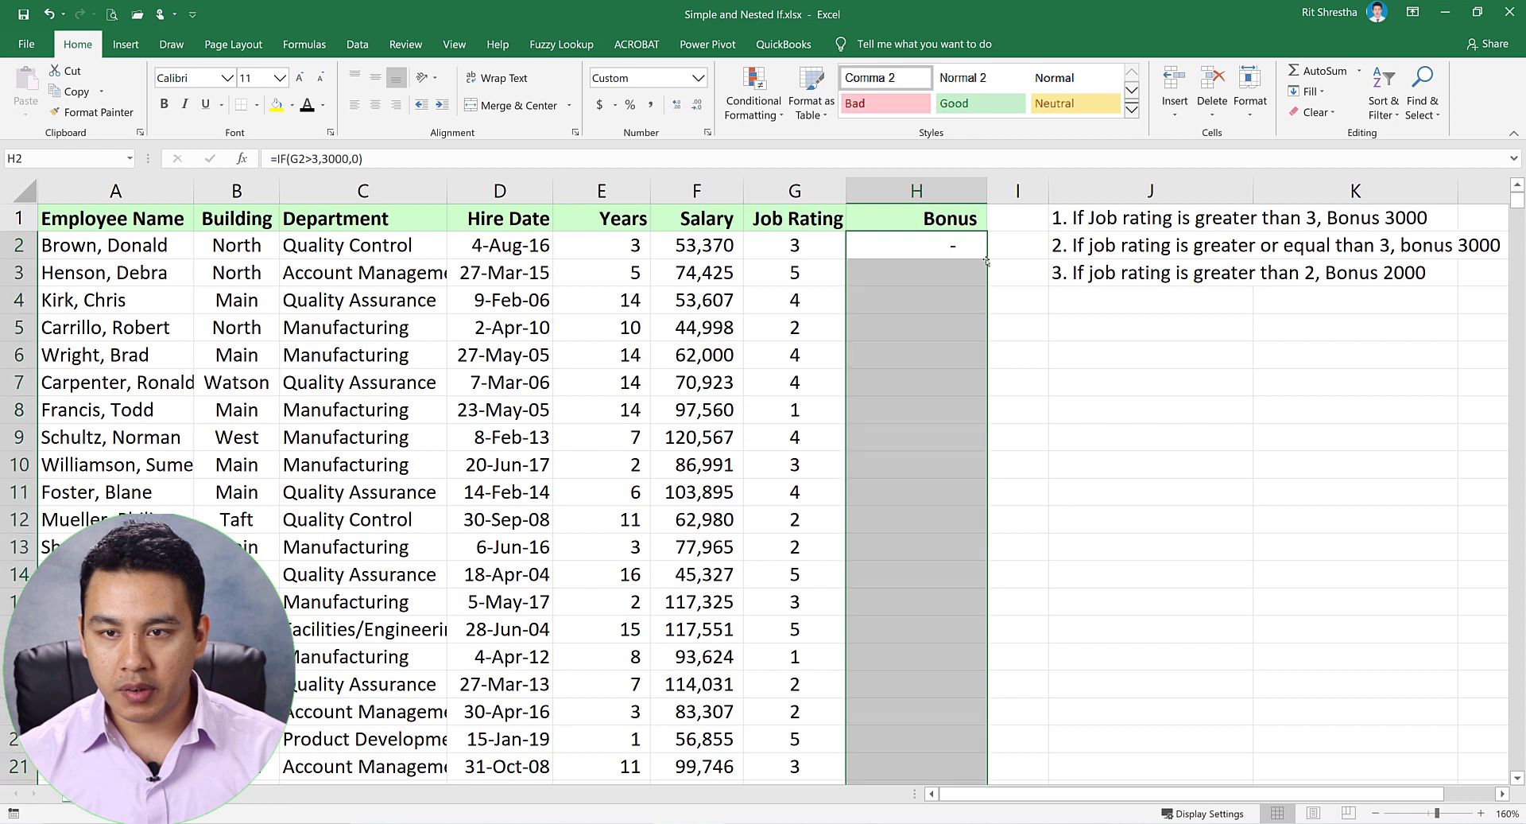
Compare the ratings in G3:G5 with the copied bonus formulas in H3:H5
left_click(796, 274)
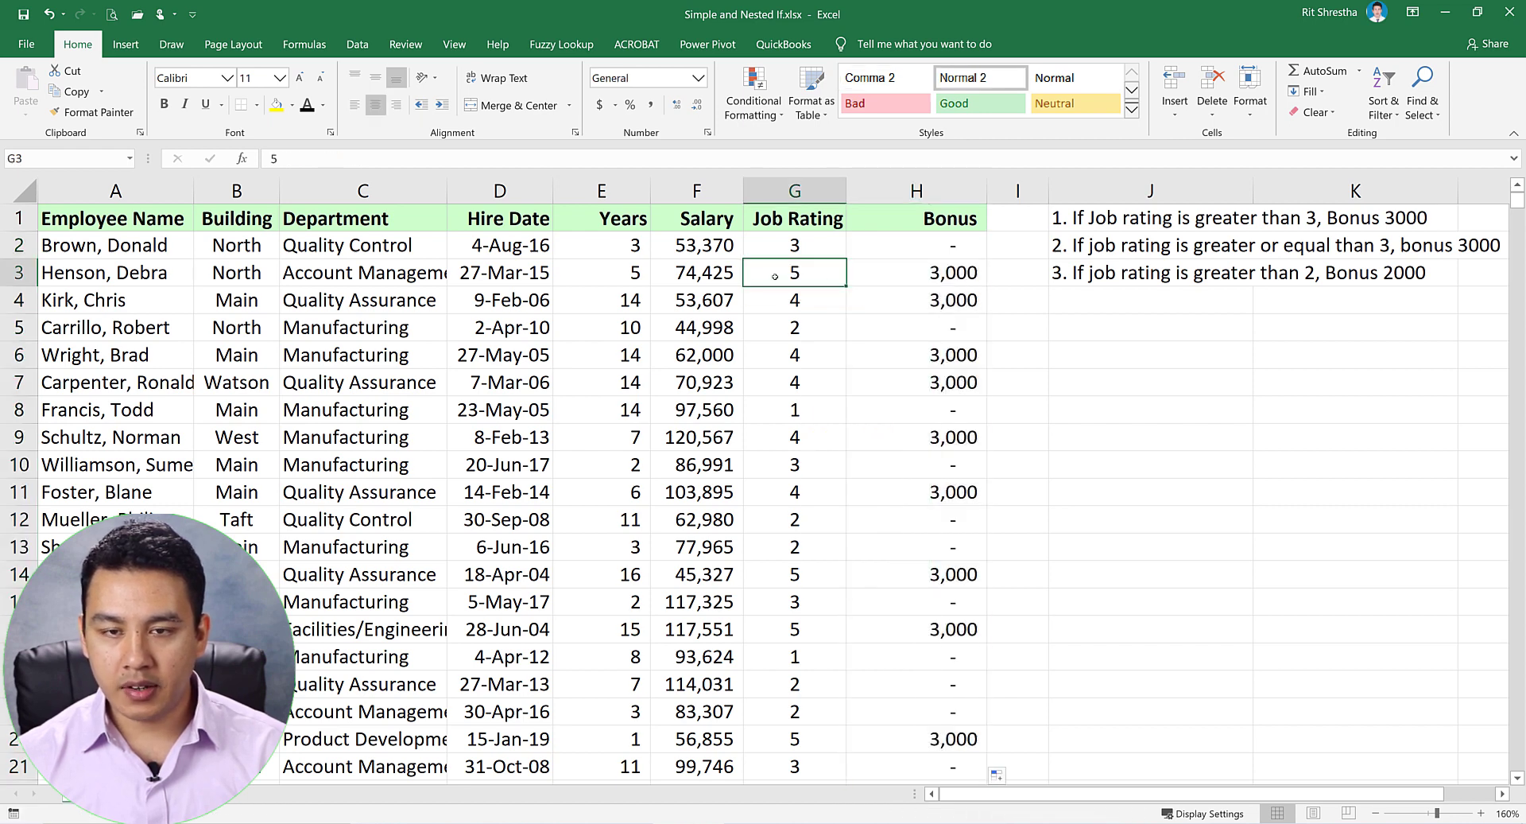
left_click(971, 273)
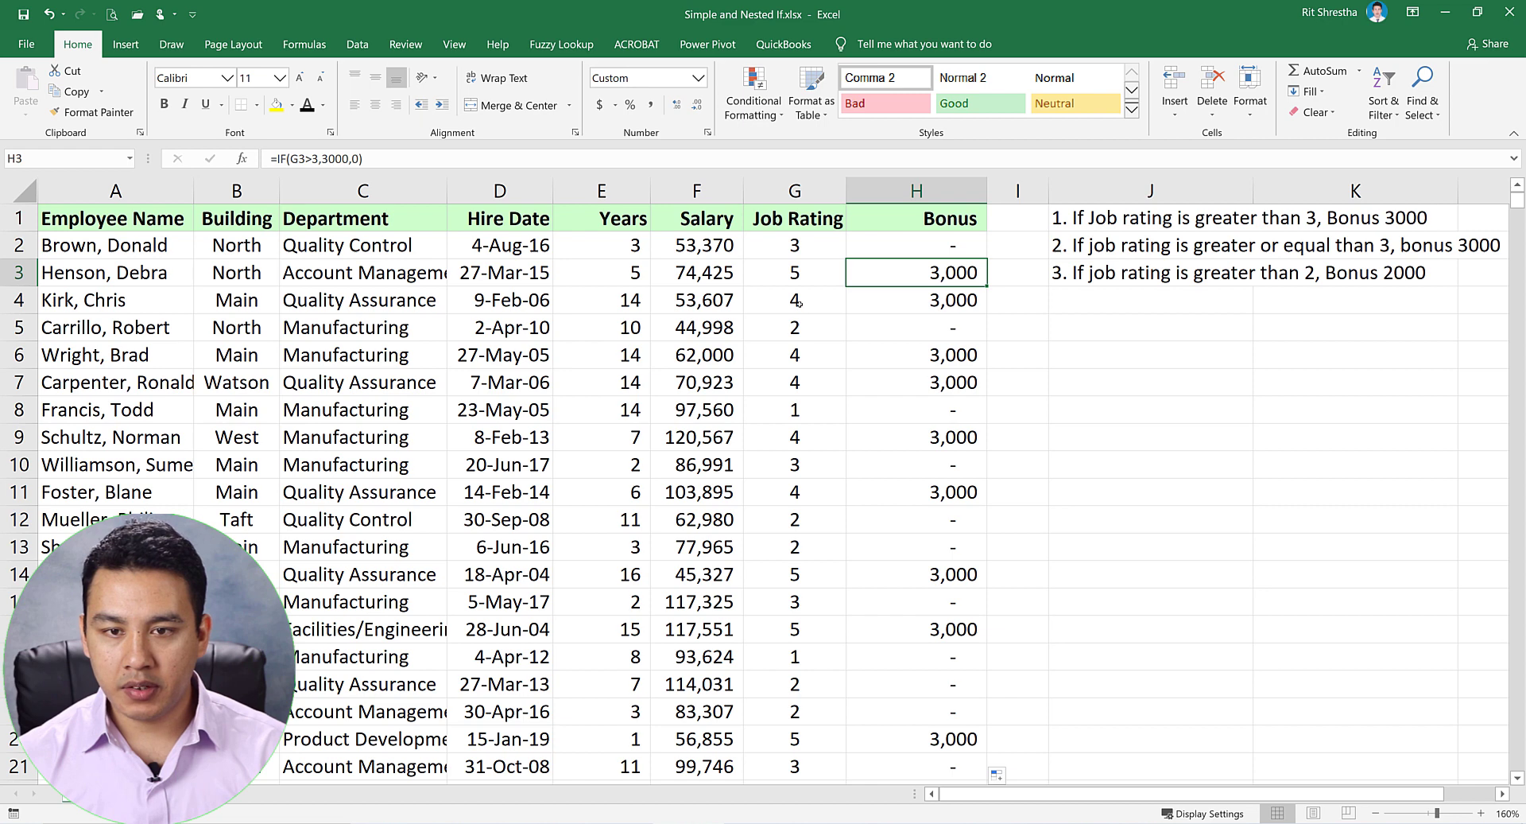
left_click(799, 302)
left_click(946, 300)
left_click(797, 327)
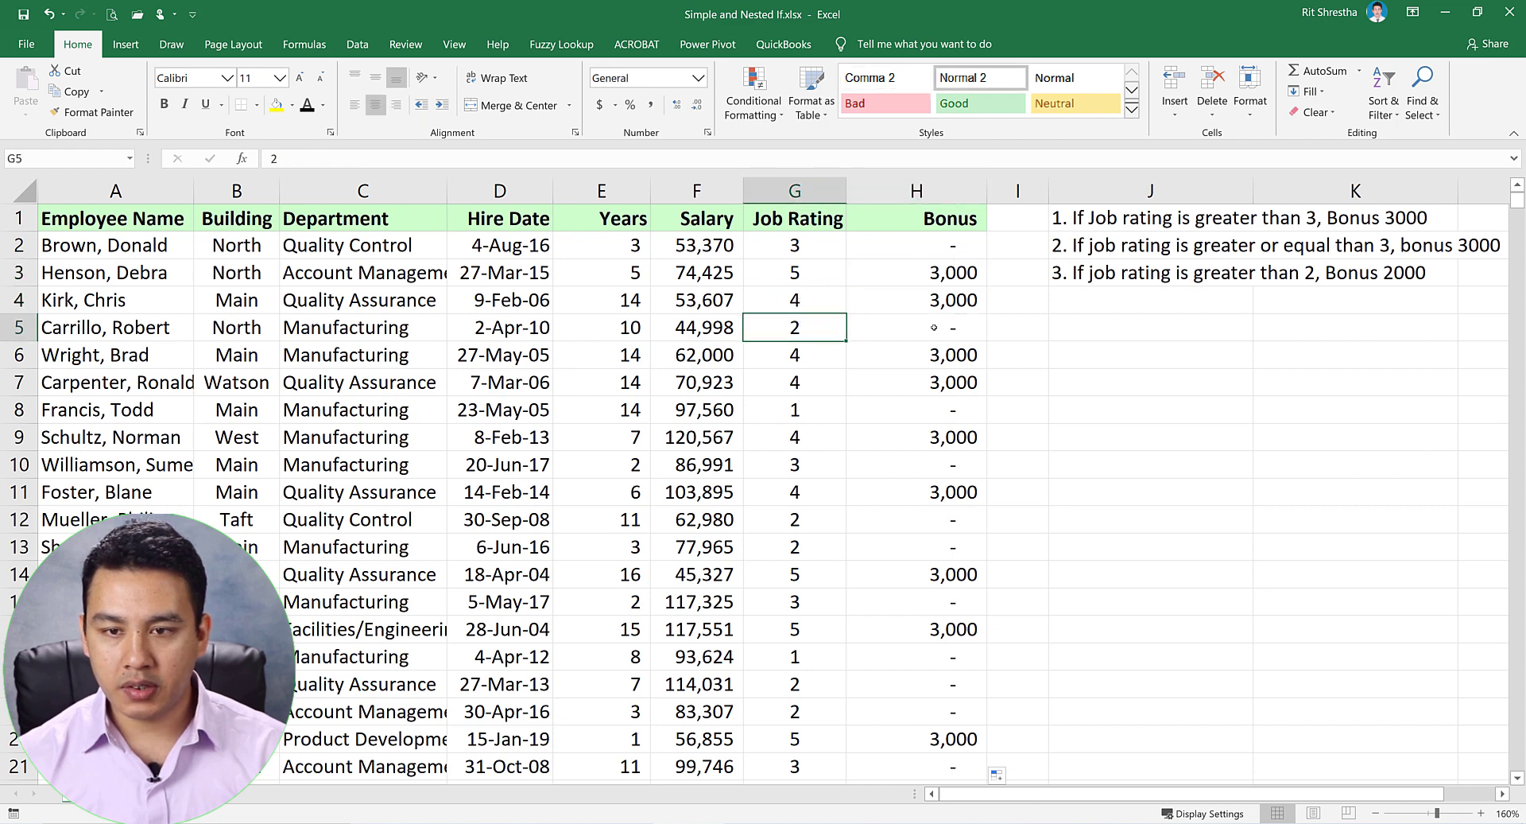
left_click(934, 328)
Select the Bonus column from H2 down to row 742 and undo the fill
left_click(926, 247)
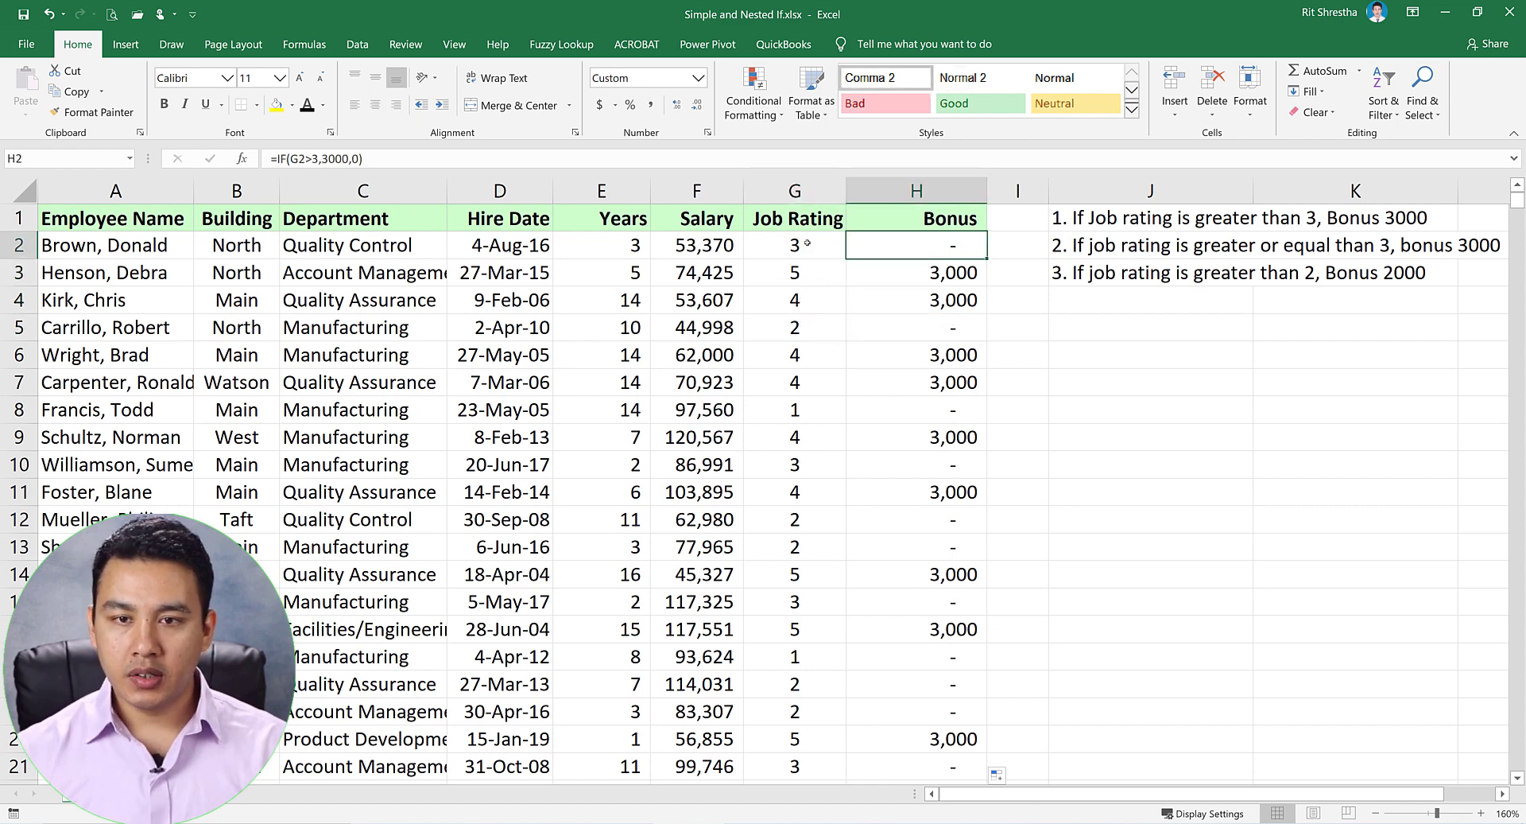
left_click(802, 247)
left_click(952, 253)
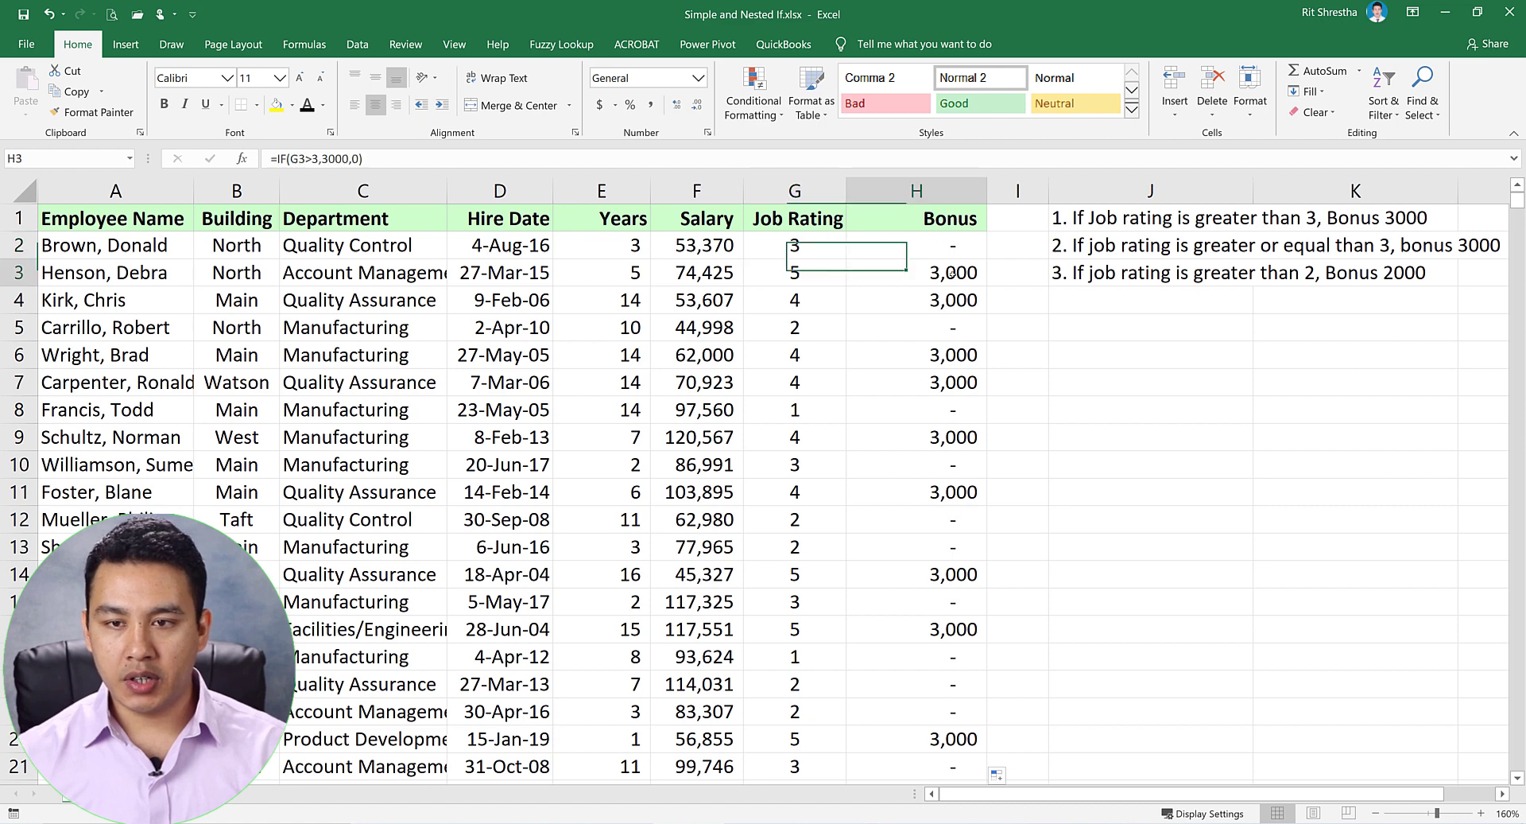
left_click(946, 266)
left_click(938, 241)
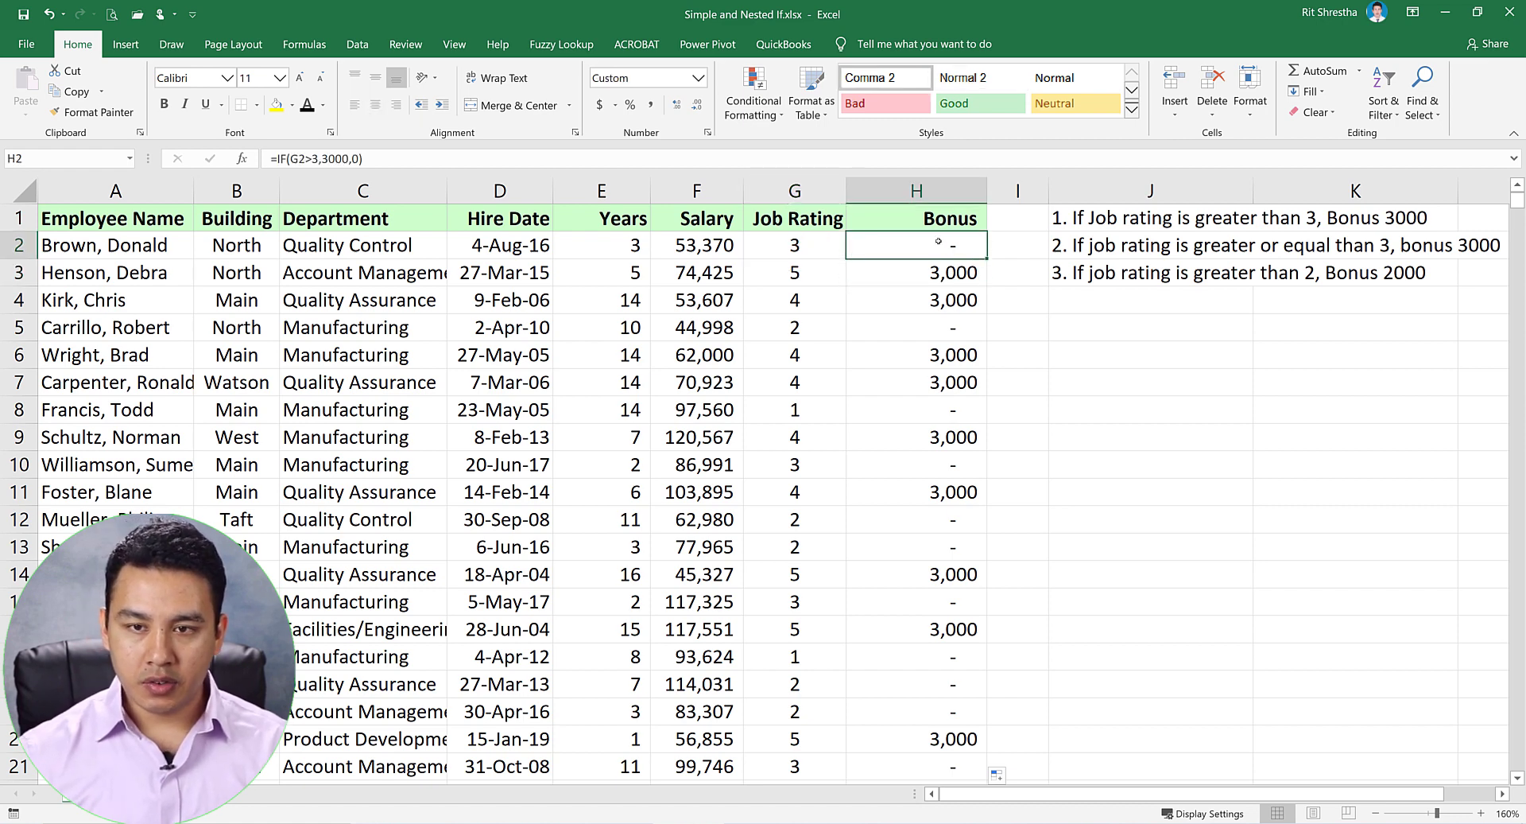
key("ctrl+shift+Down")
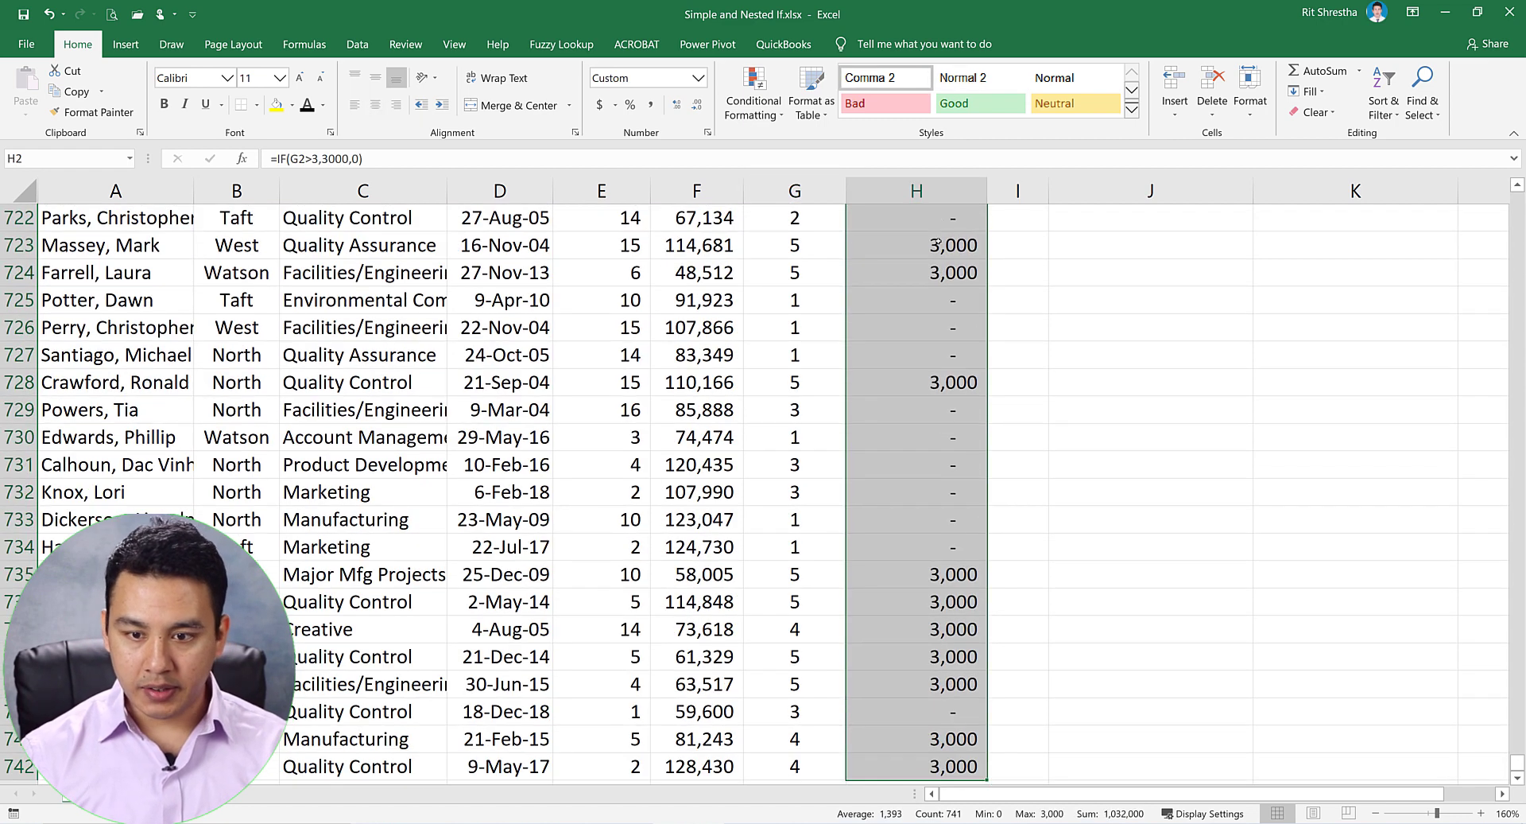
key("ctrl+z")
key("ctrl+z")
key("ctrl+z")
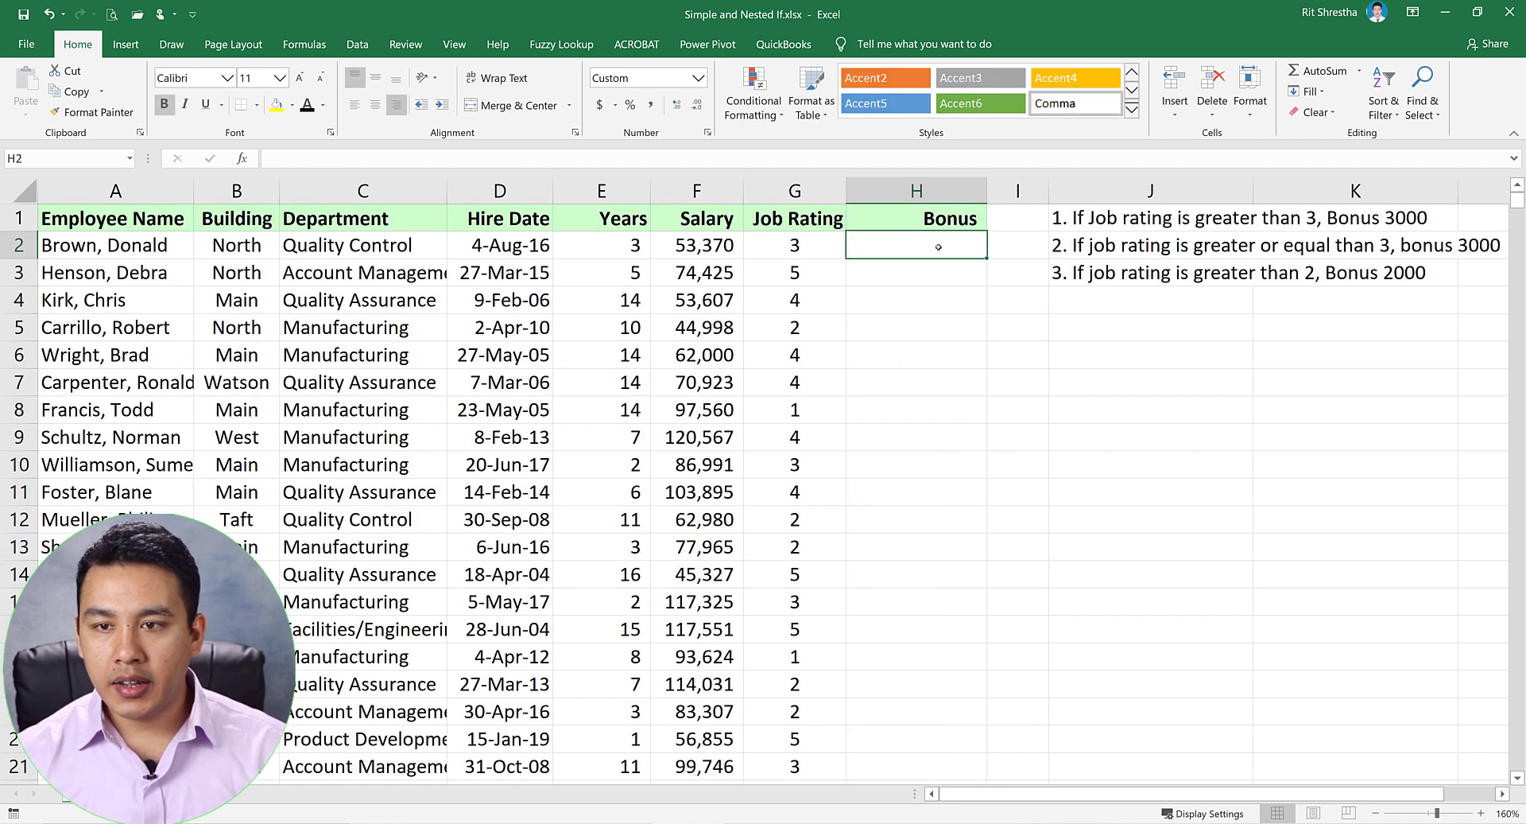
Following the J2 rule, enter =IF(G2>=3,3000,"") in H2
key("ctrl+z")
left_click(1130, 251)
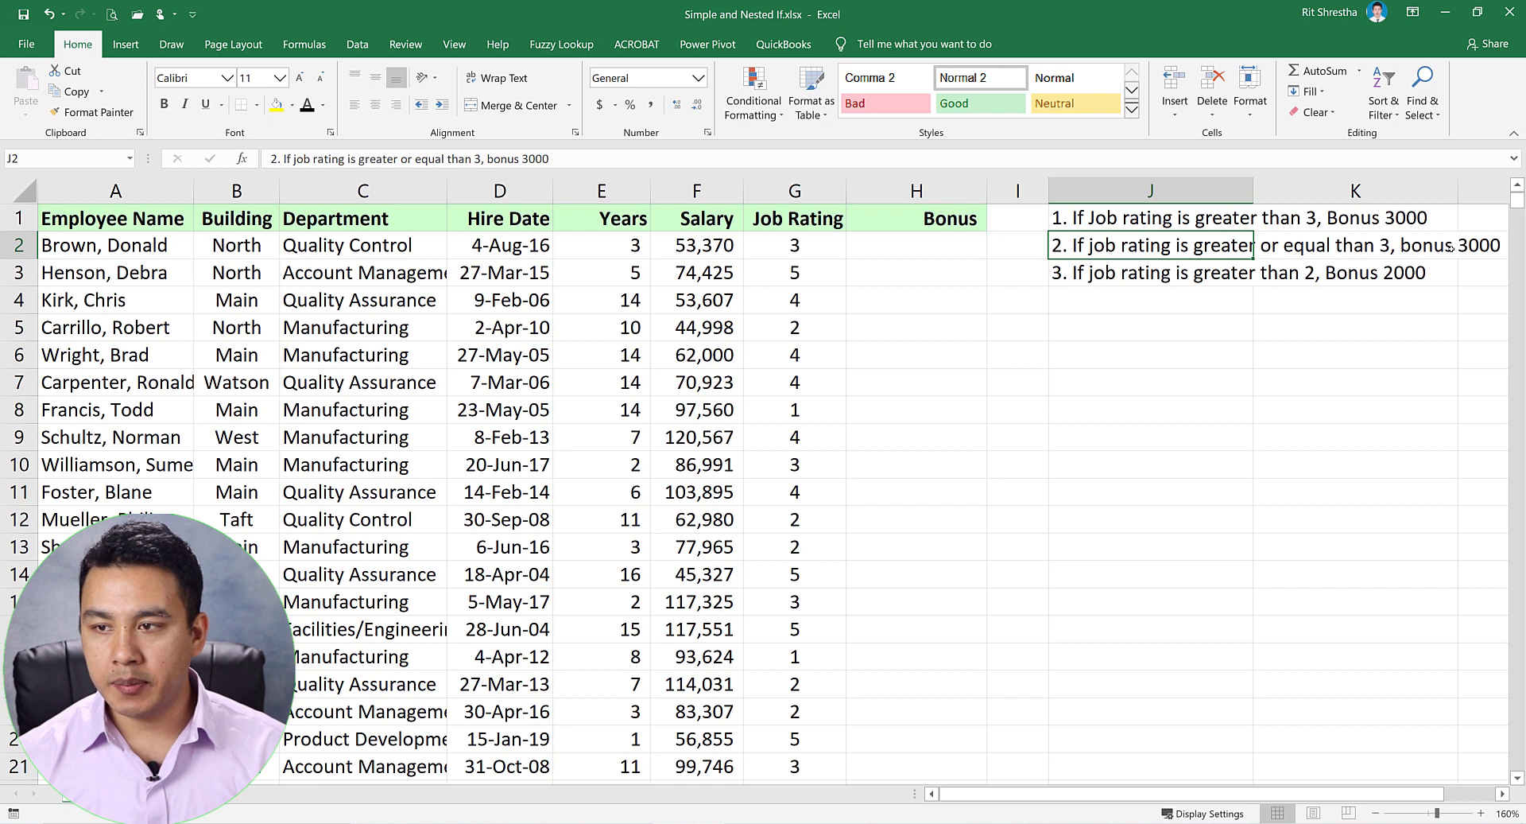
left_click(888, 245)
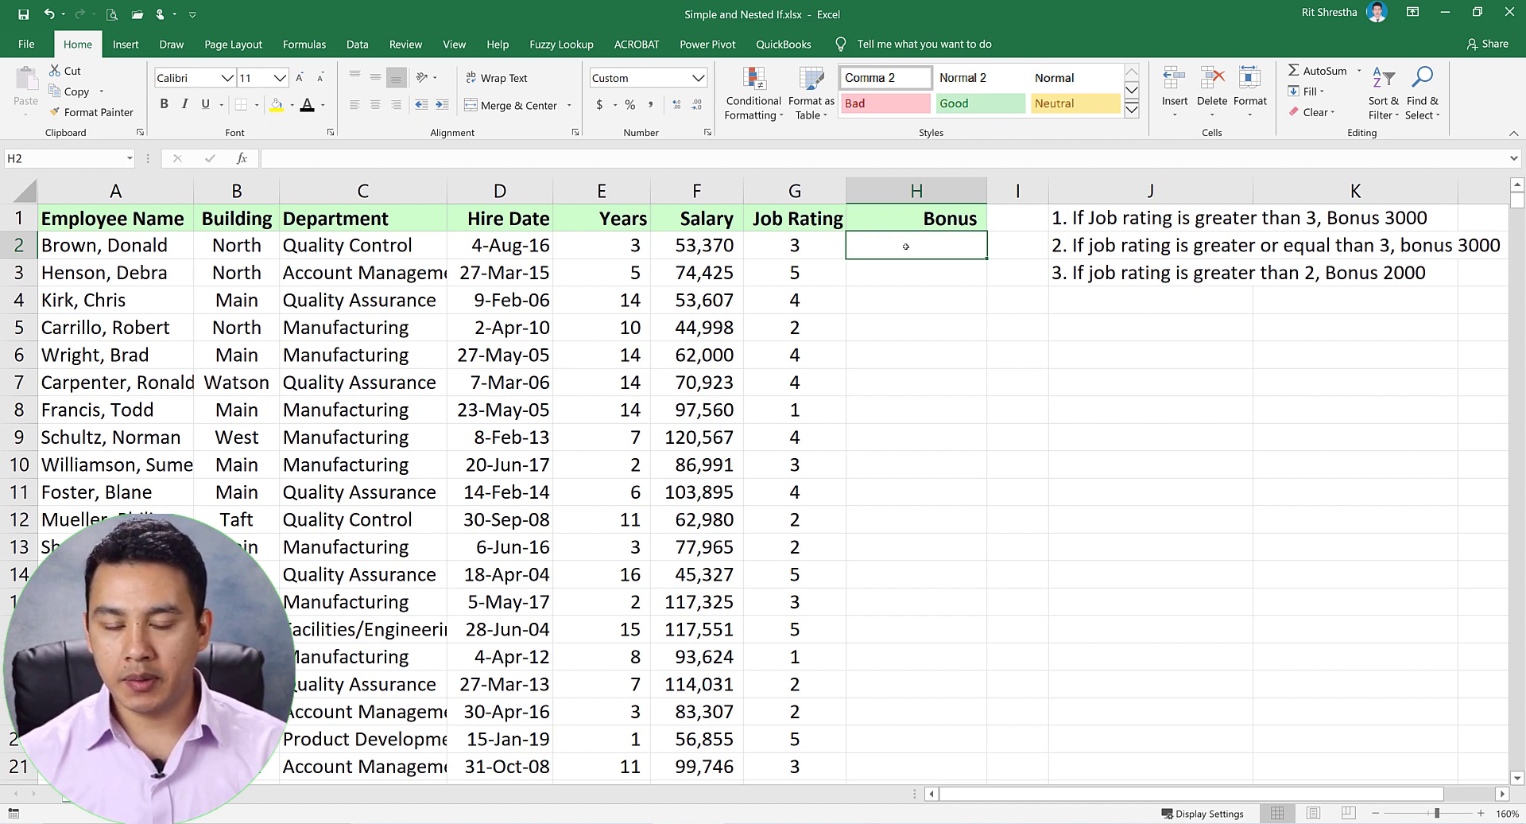
type("=IF(")
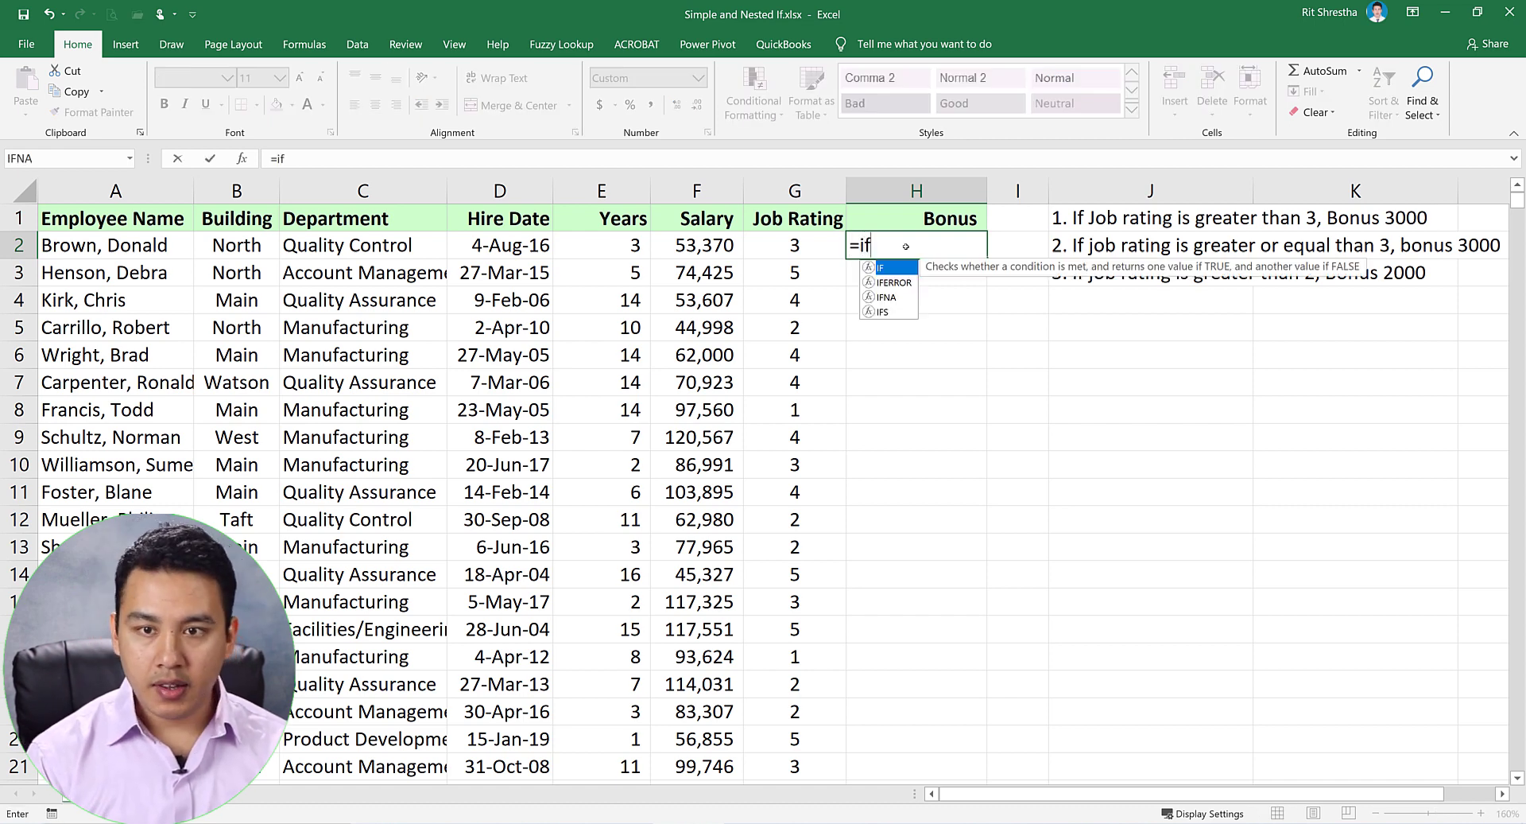
left_click(813, 249)
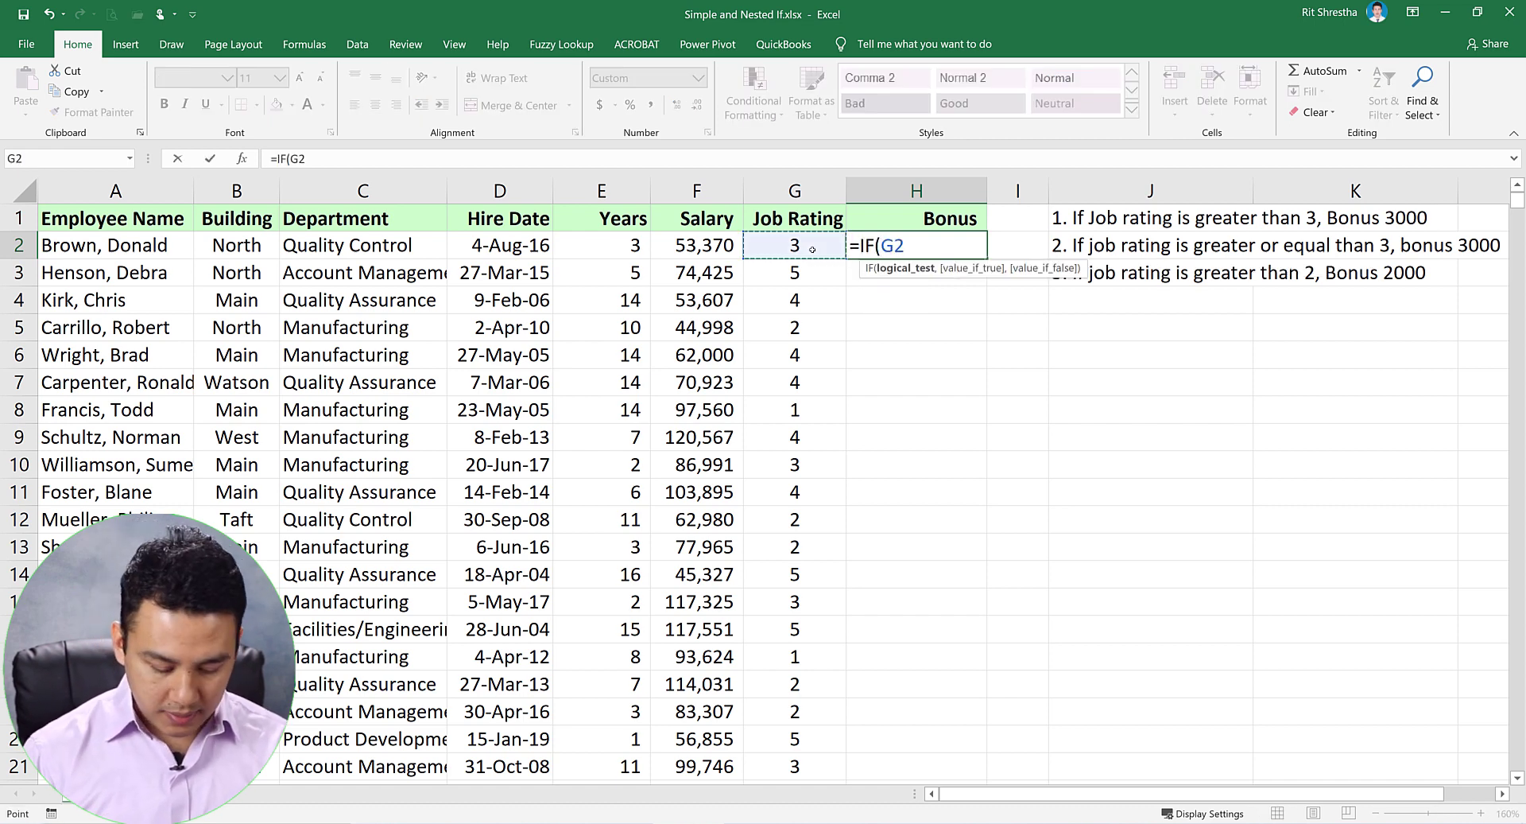
type(">")
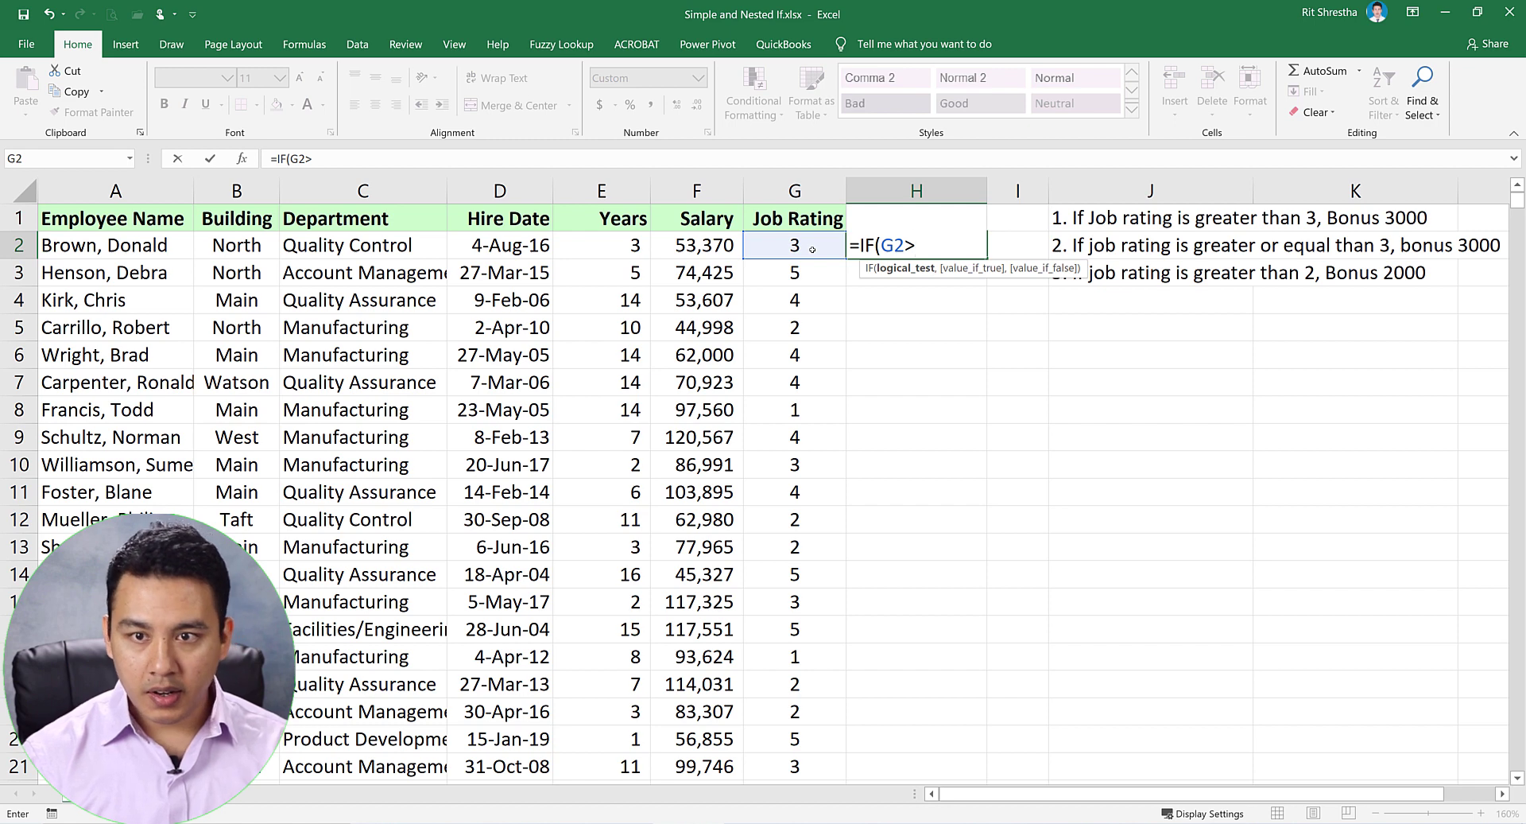
type("=")
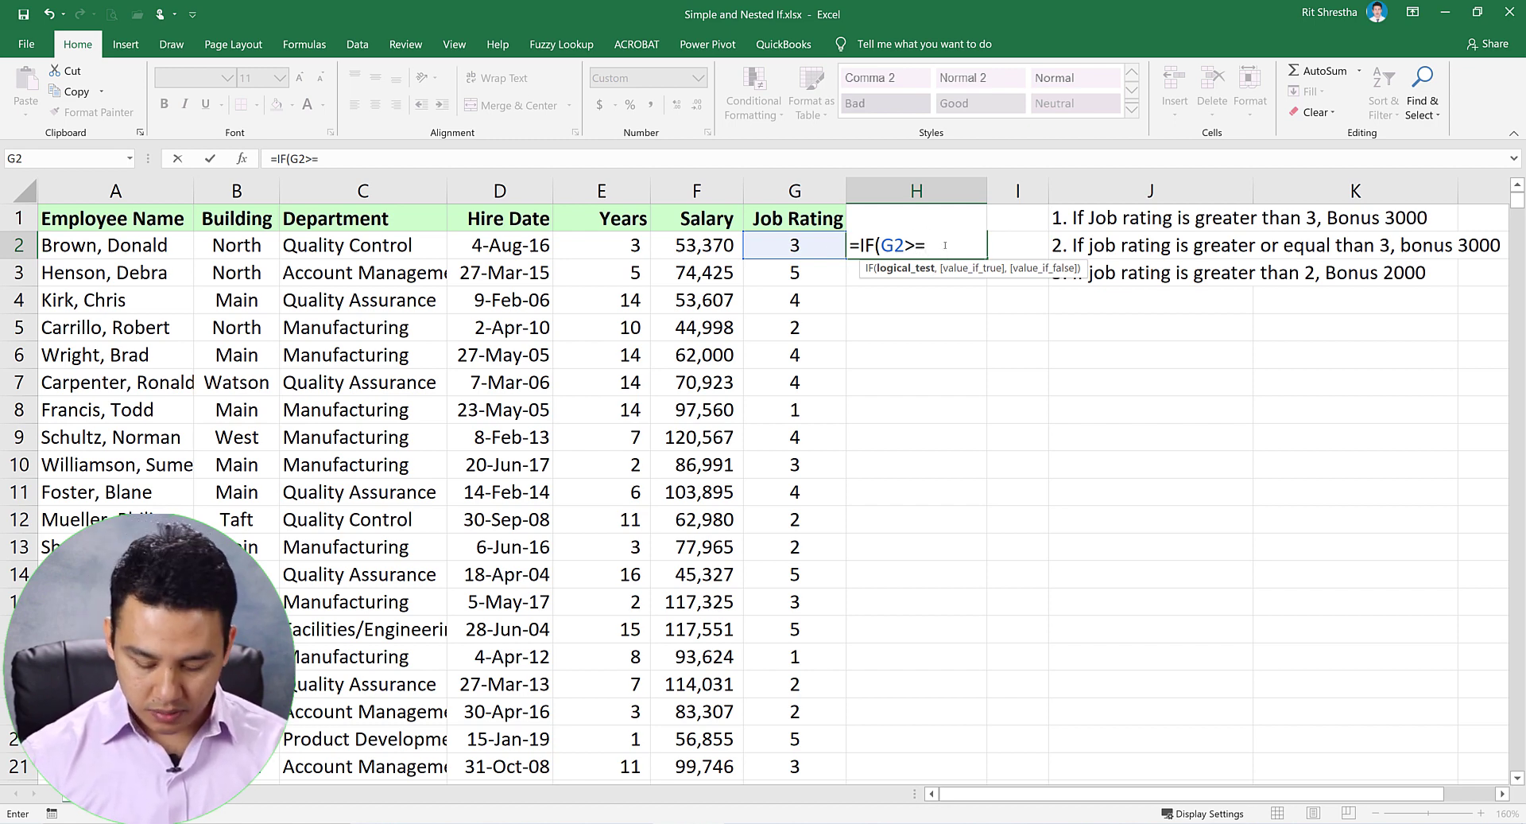
type("3,")
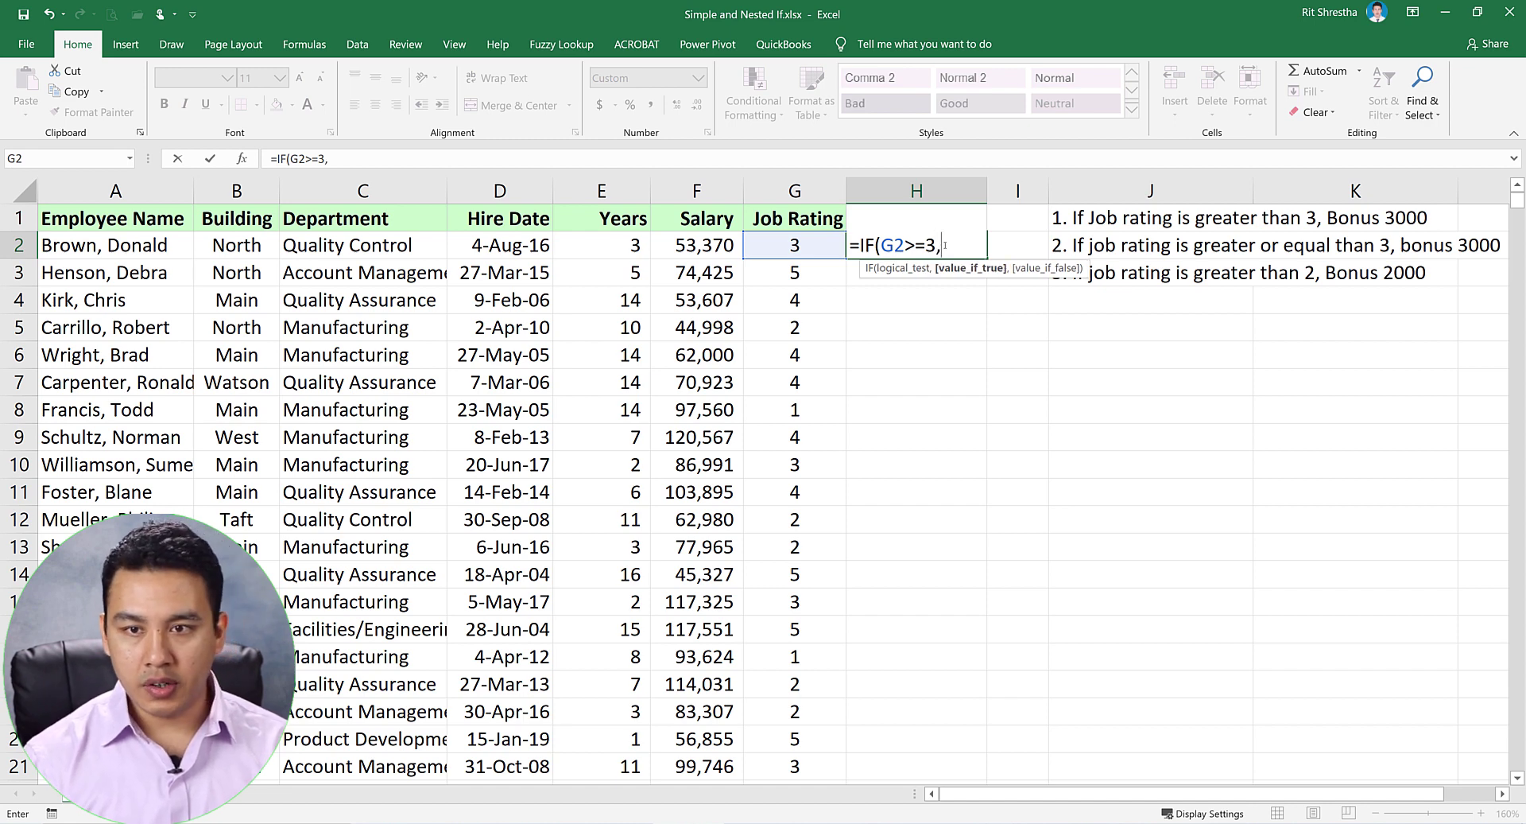
type("3000")
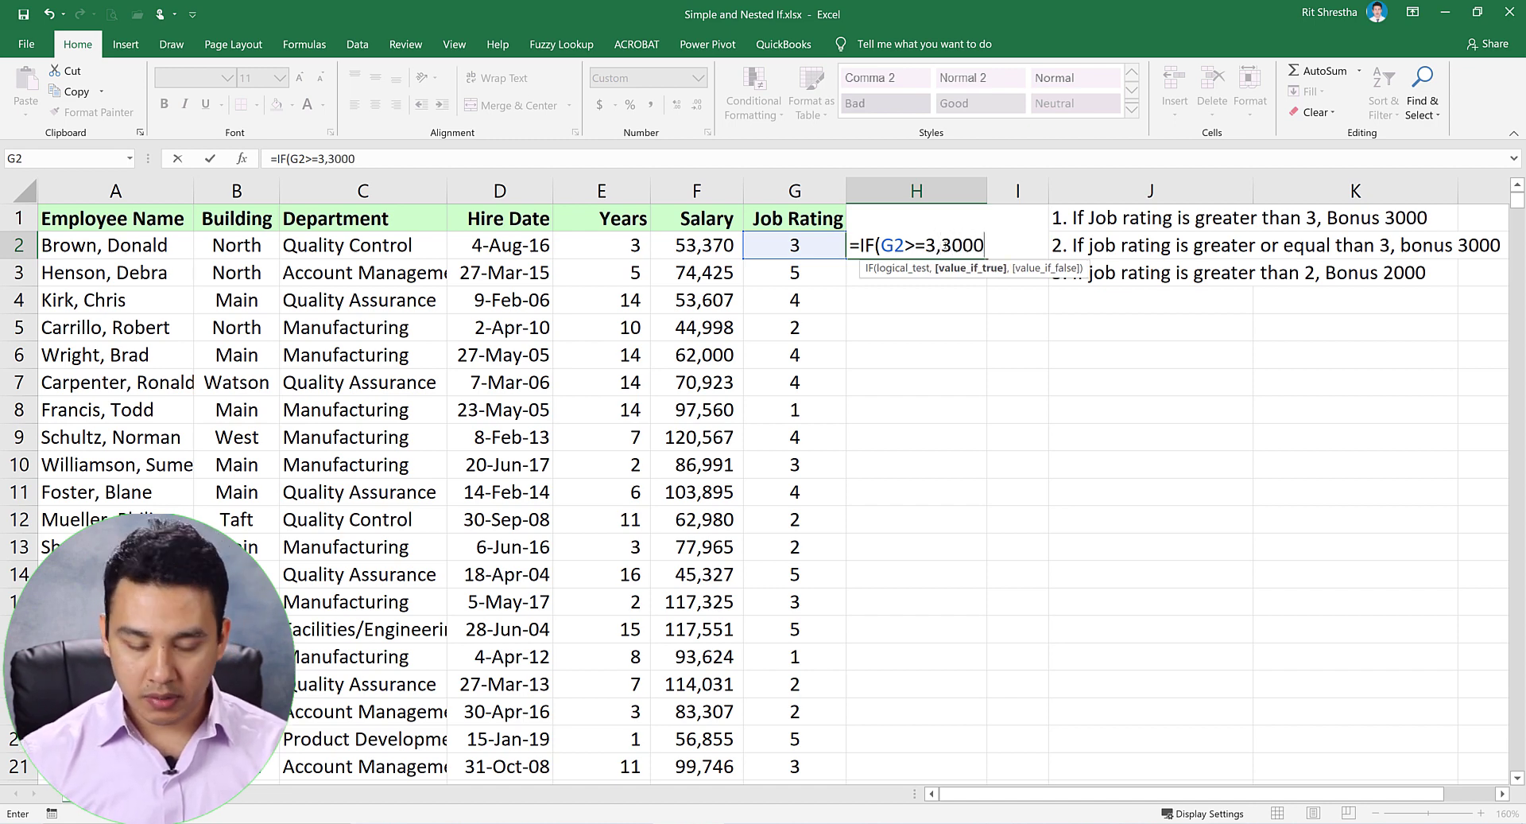
type(",")
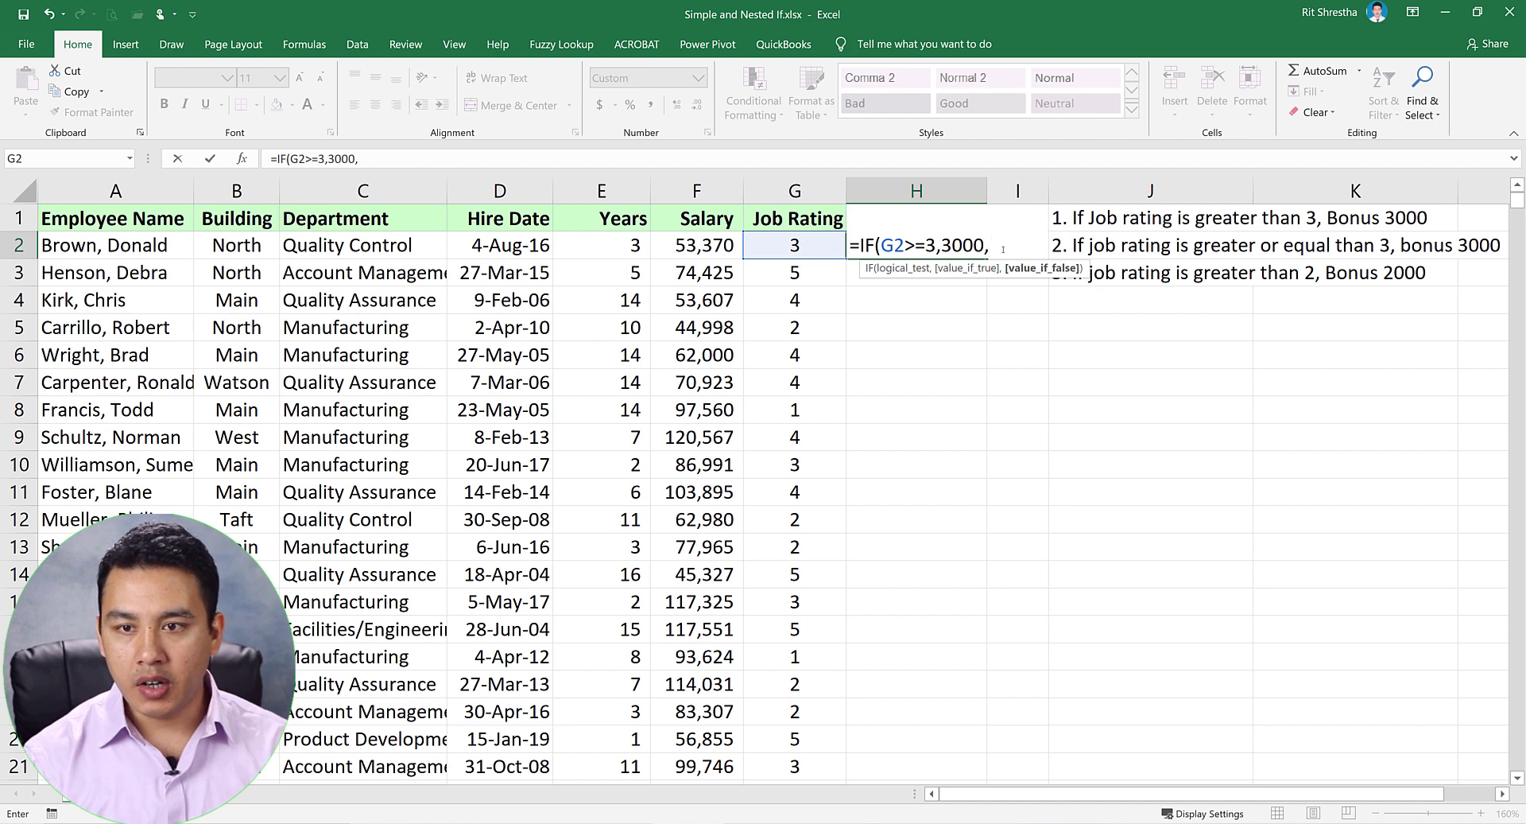
type("\"\"")
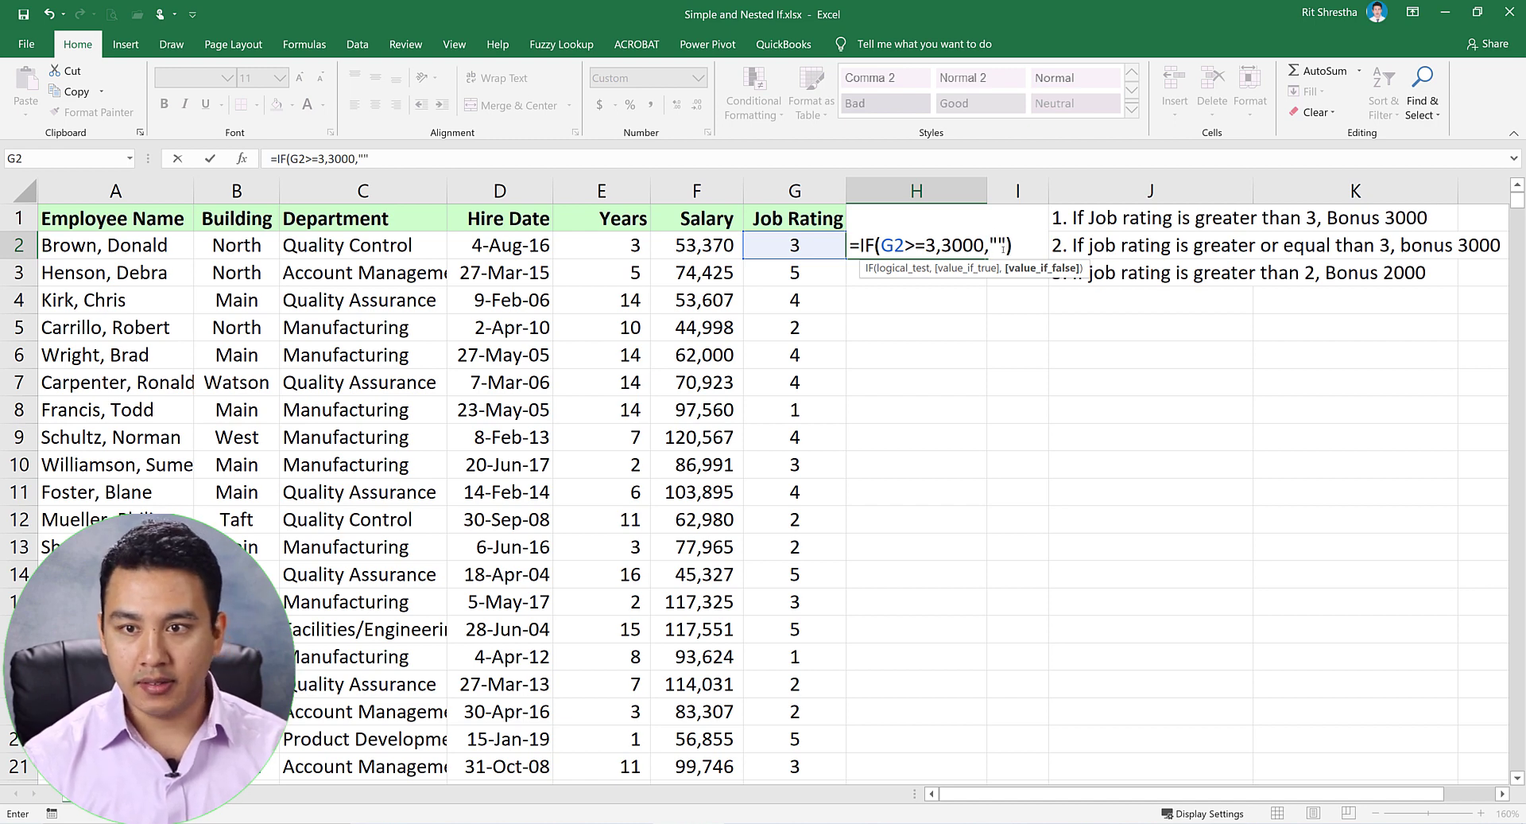
type(")")
key("Return")
key("Up")
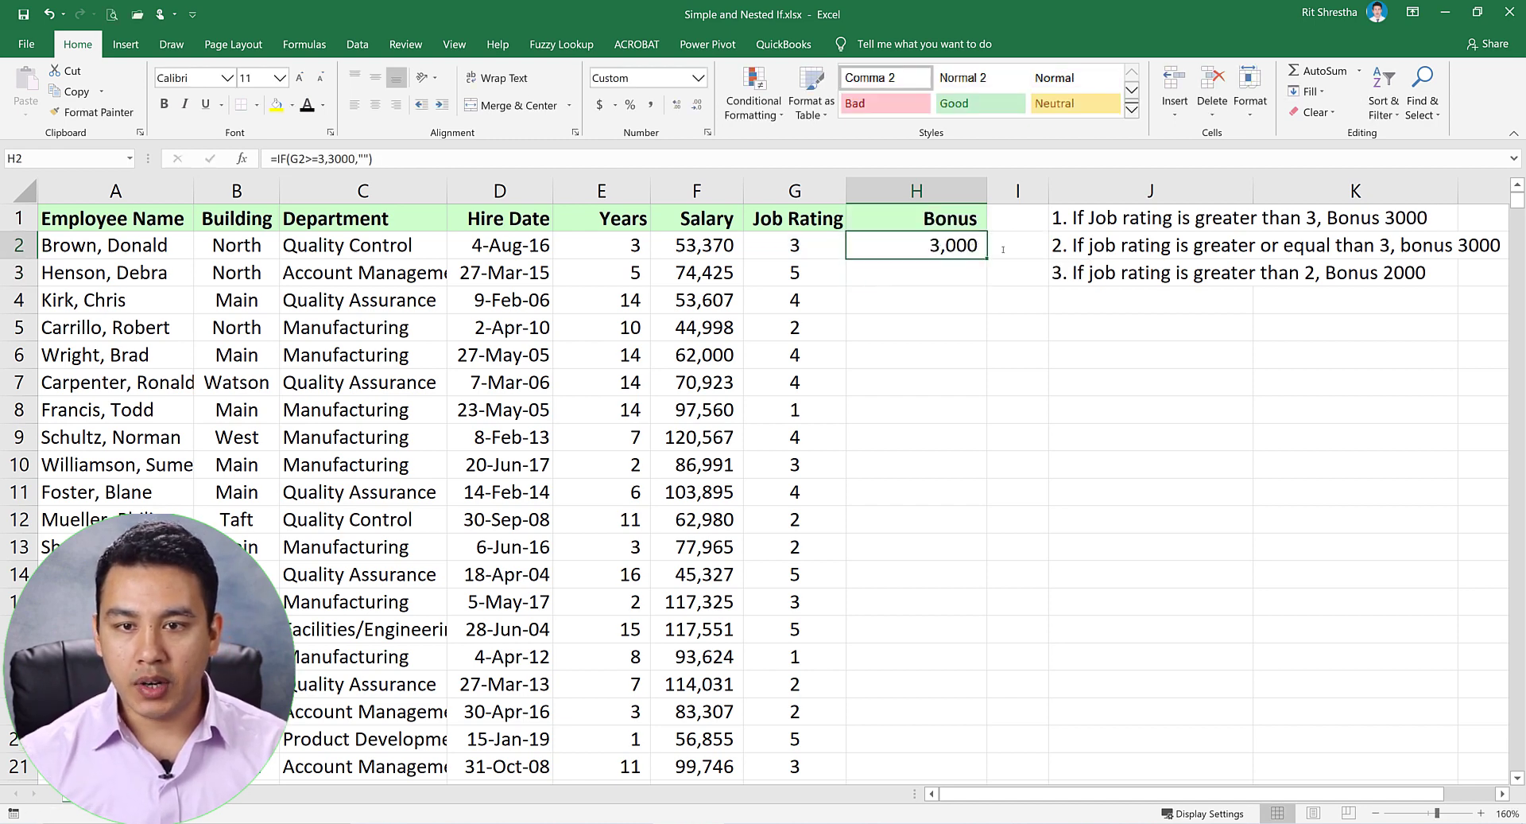
Fill the formula down column H, then check the rating-2 row H5 against the J3 rule
left_click(817, 251)
left_click(967, 243)
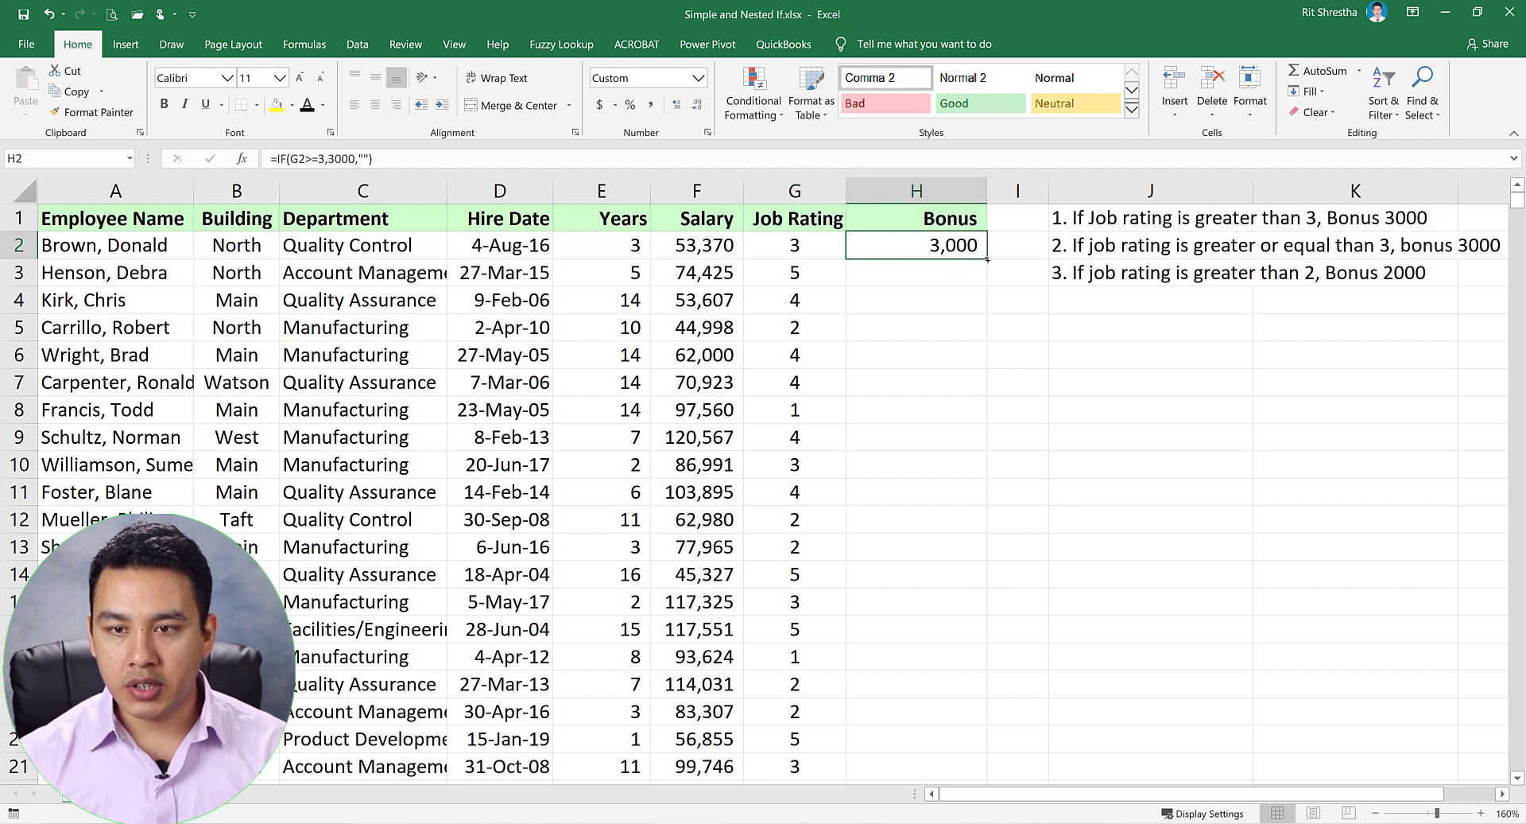
double_click(986, 259)
left_click(811, 332)
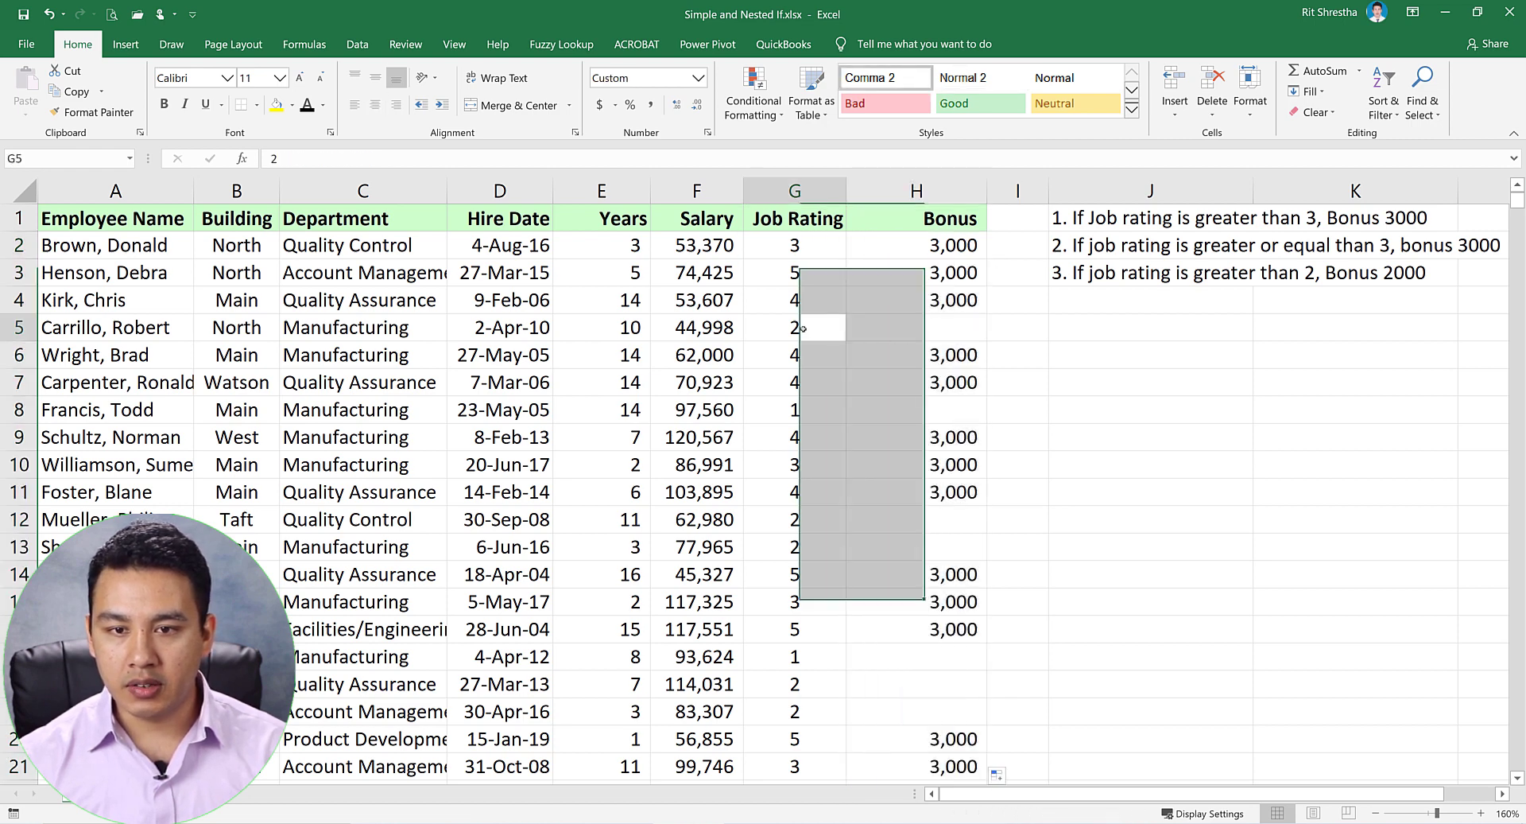
left_click(931, 329)
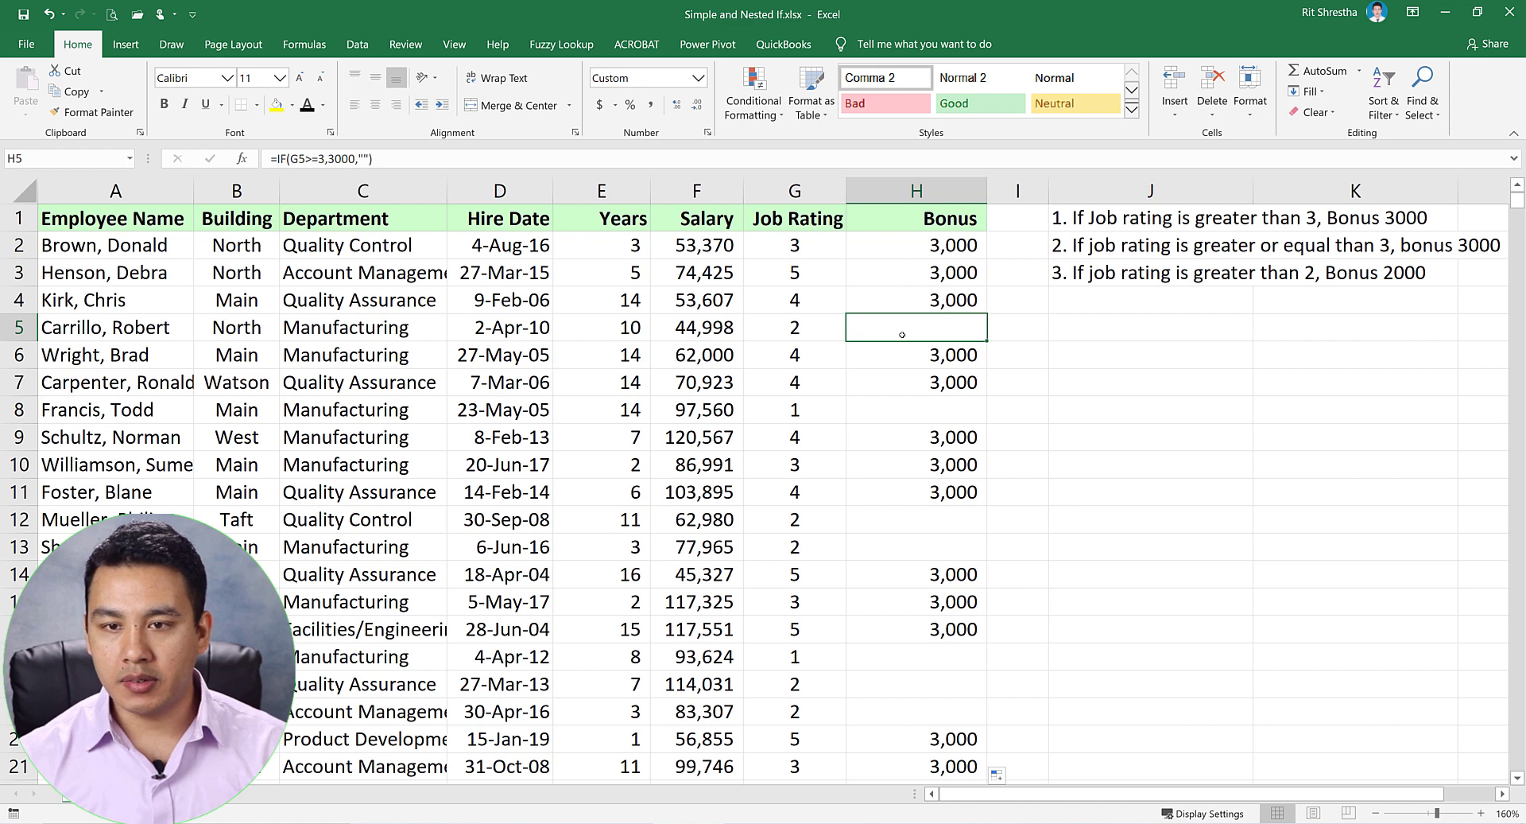
left_click(930, 246)
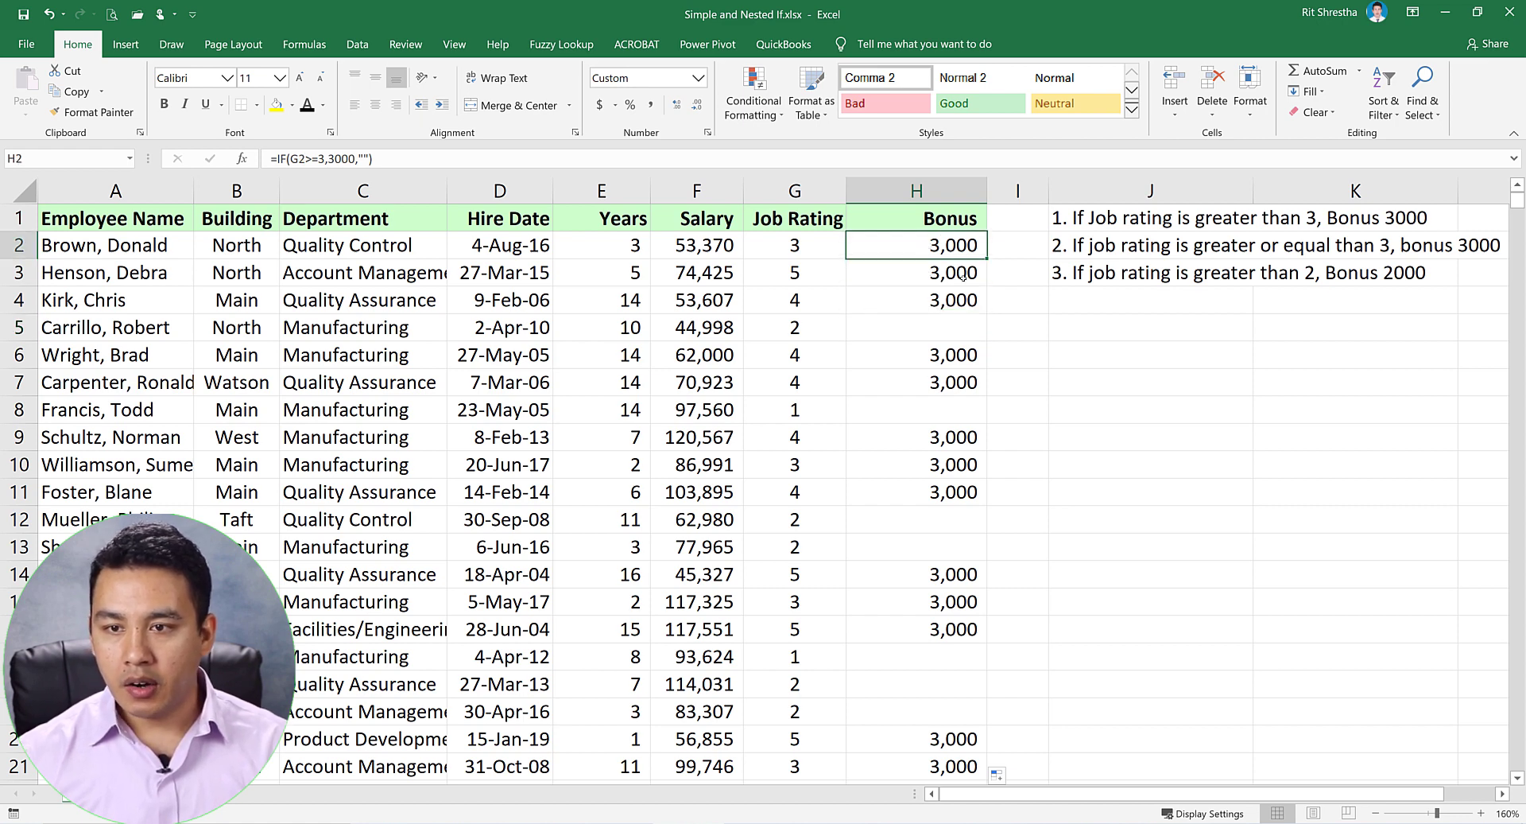
left_click(1087, 278)
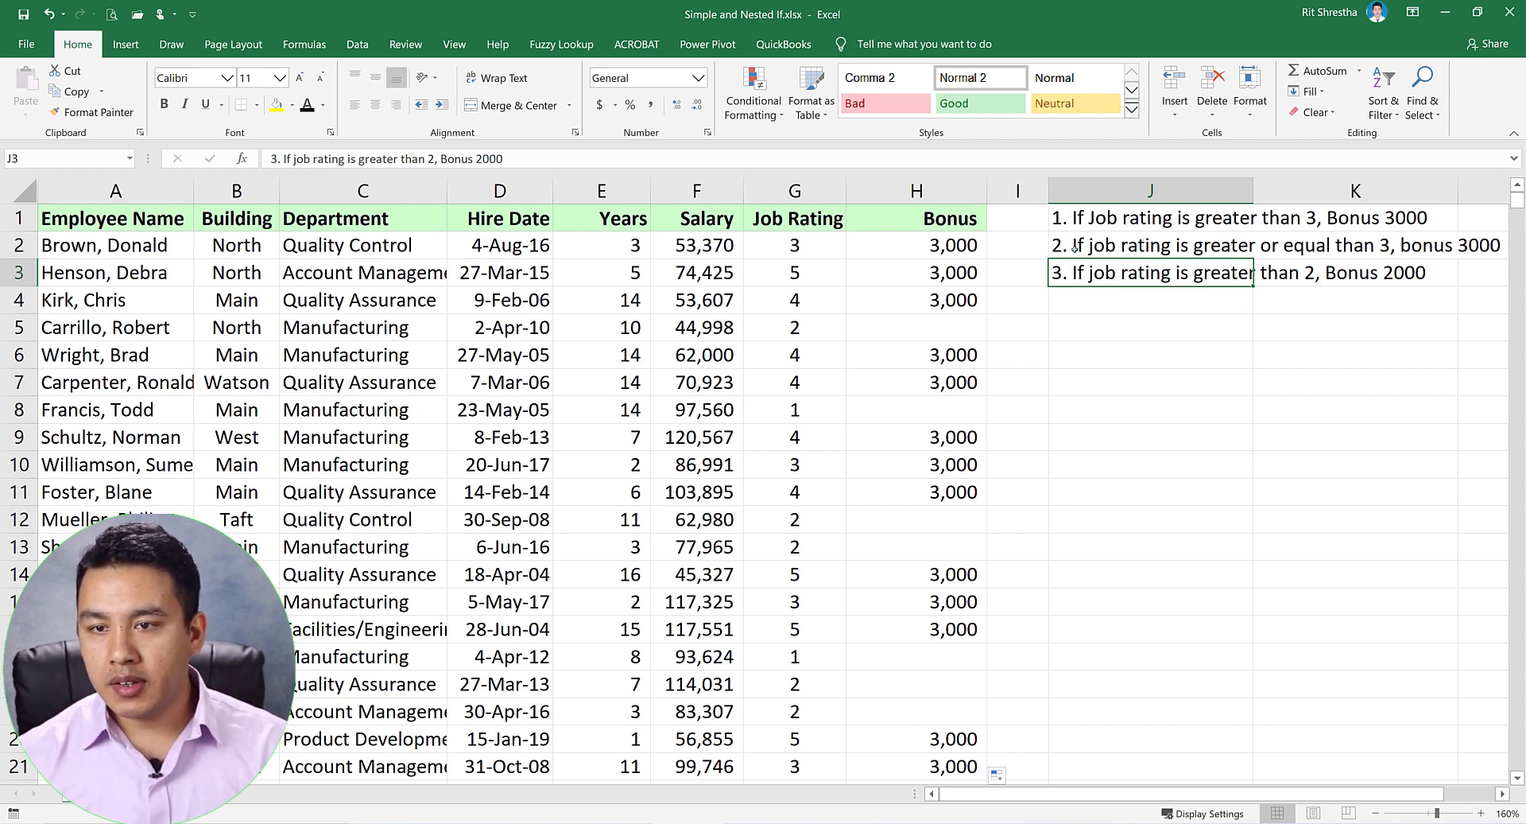
Review the second and third bonus rules in J2:J3, then select H2:H742
left_click_drag(1073, 248, 1101, 278)
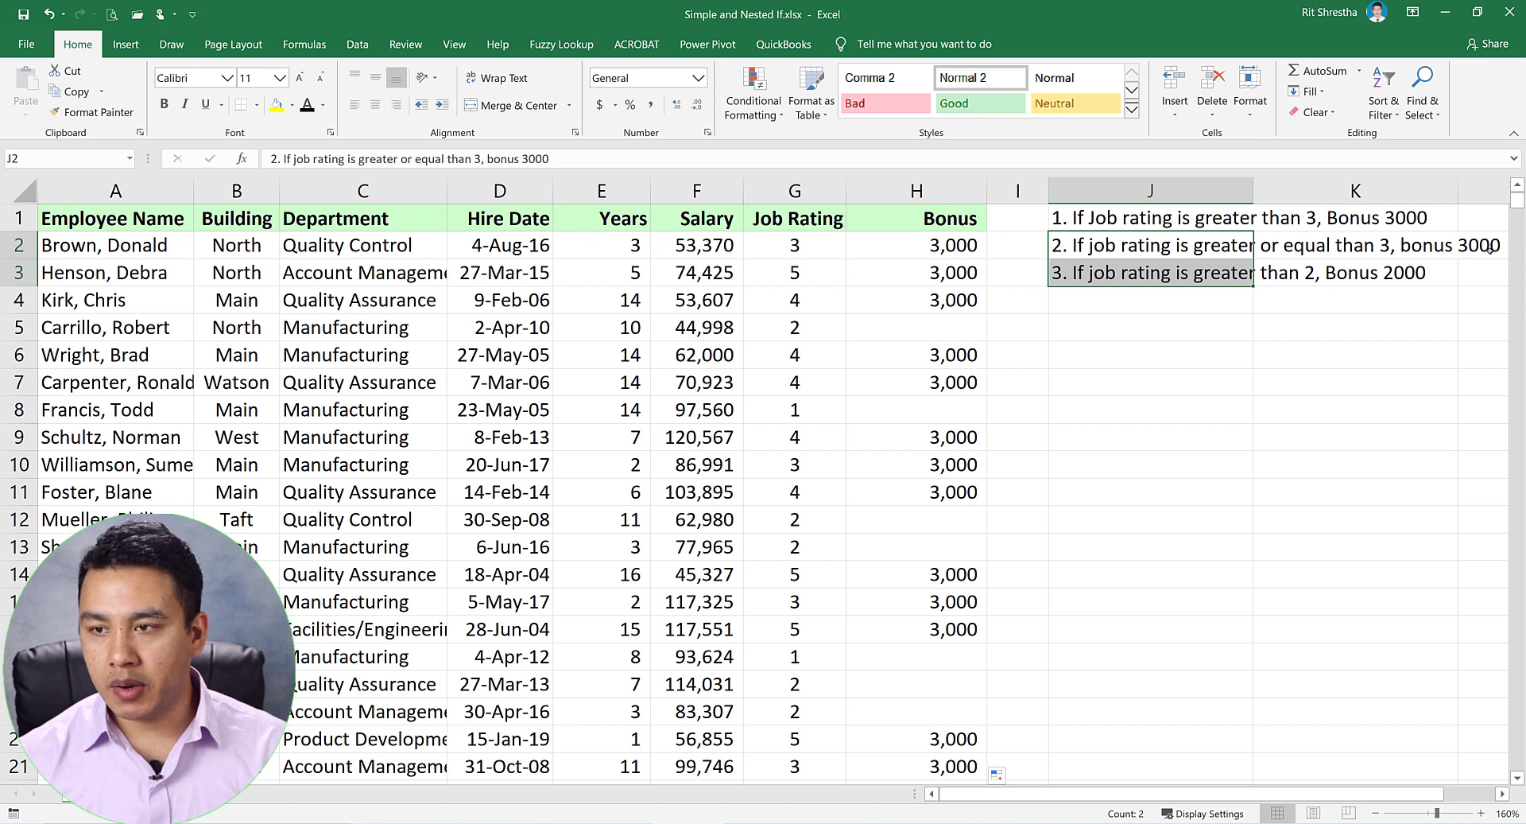
left_click(1118, 276)
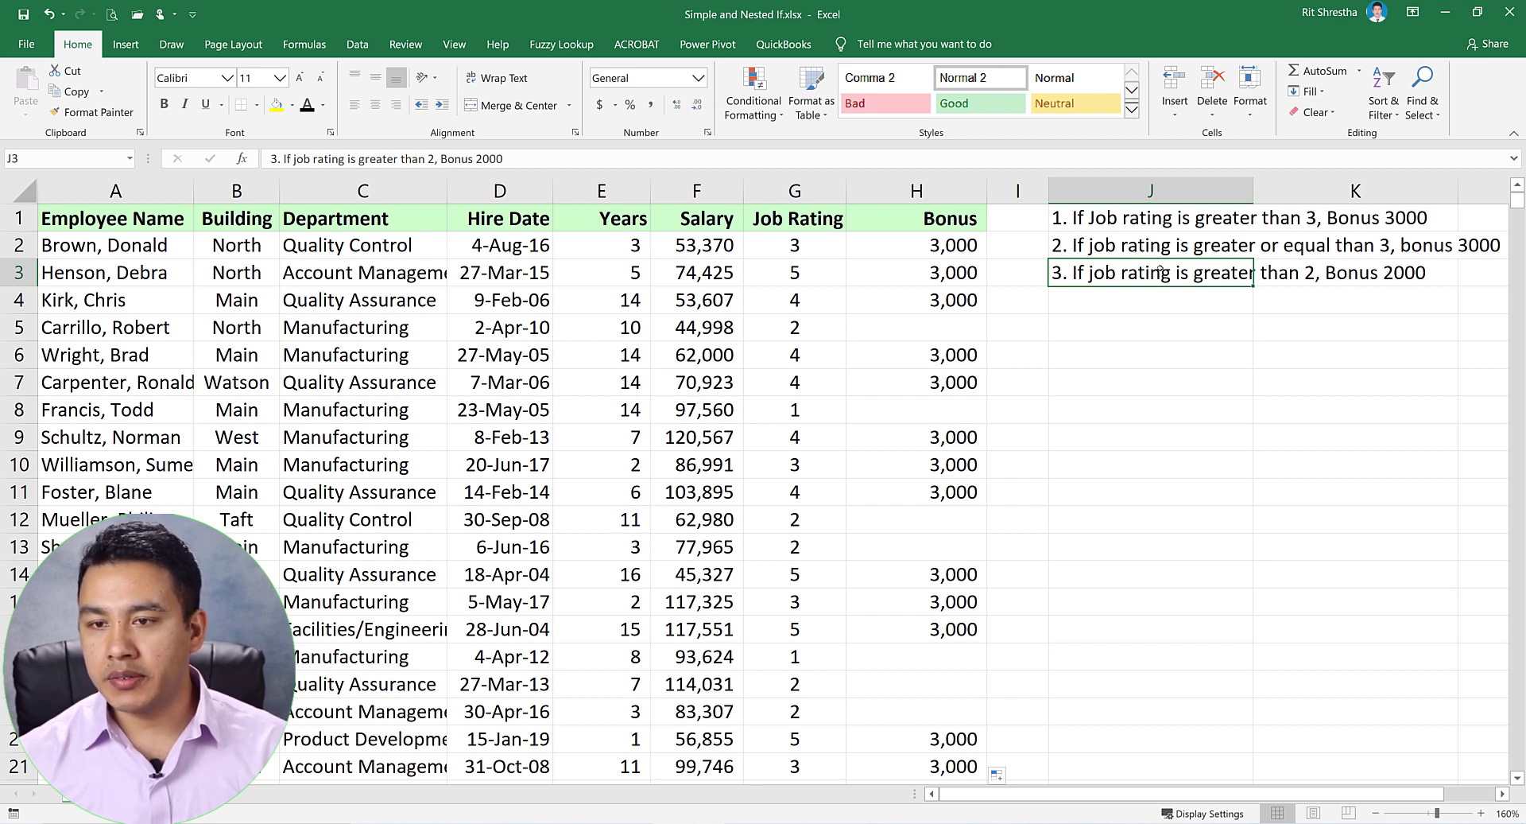
left_click_drag(1110, 249, 1121, 293)
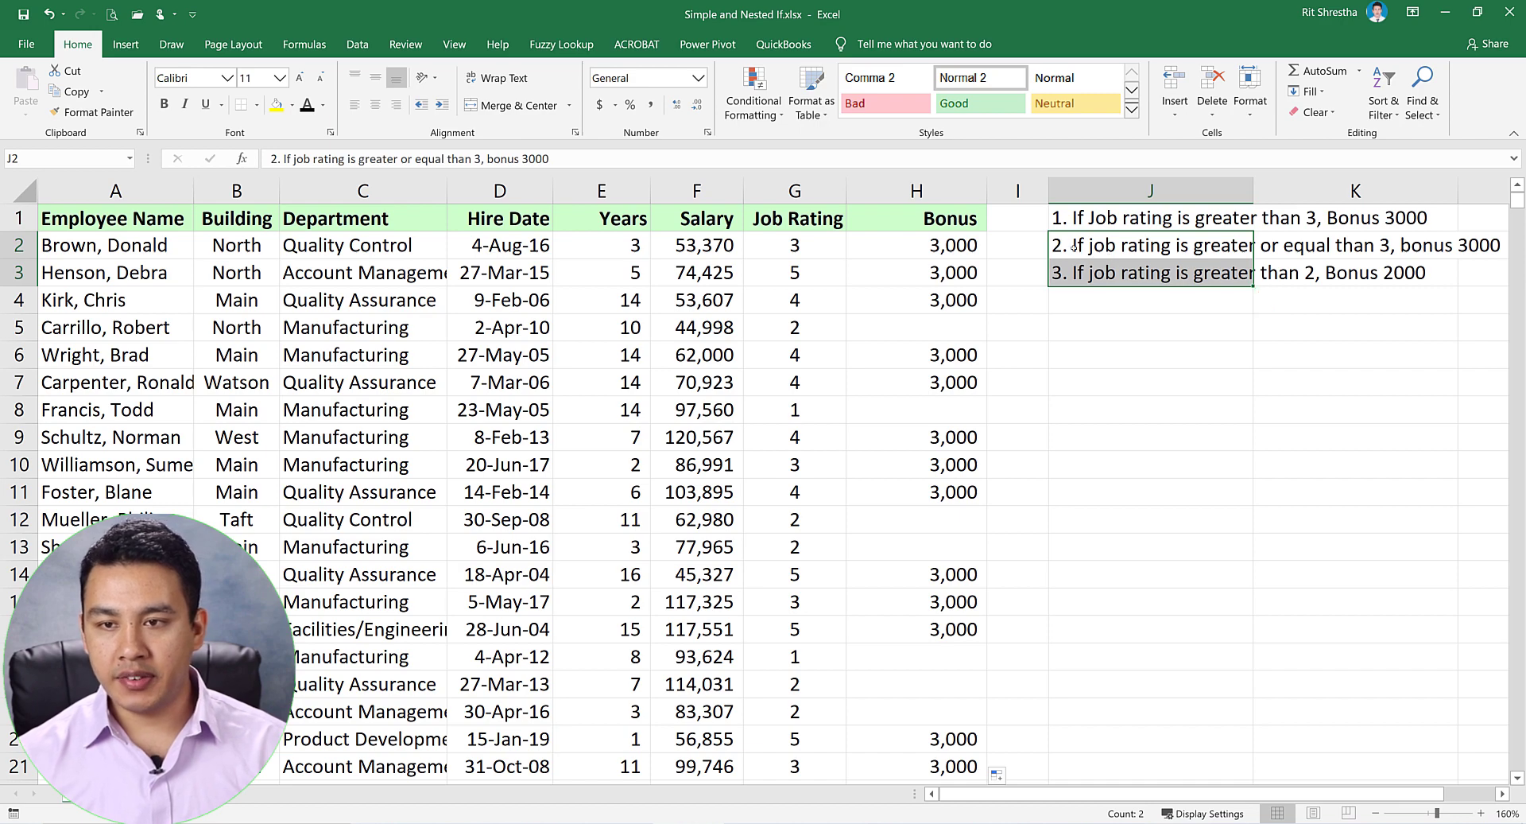
left_click(1110, 250)
left_click(949, 250)
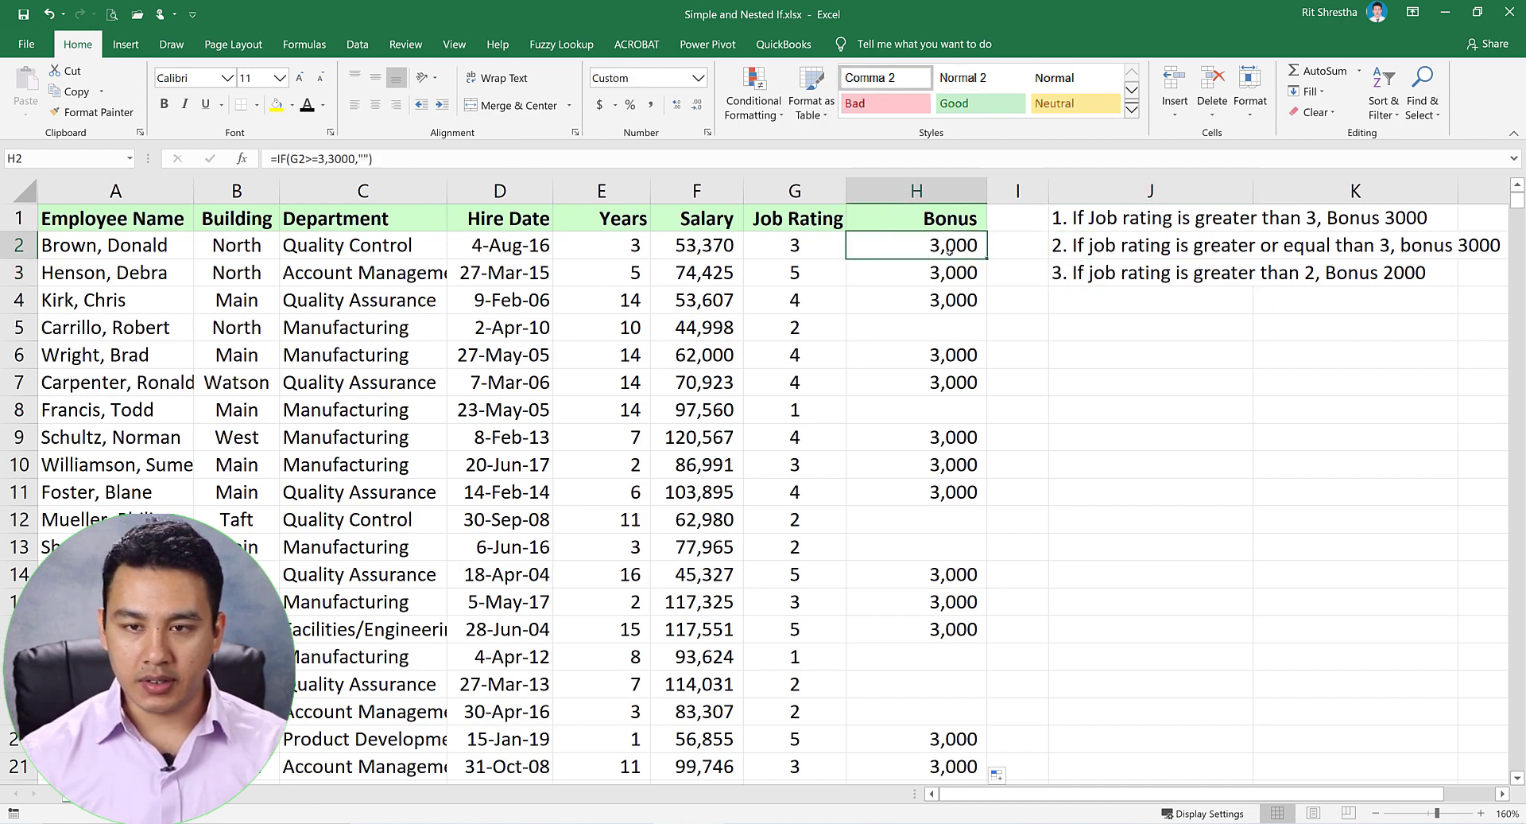
key("ctrl+shift+Down")
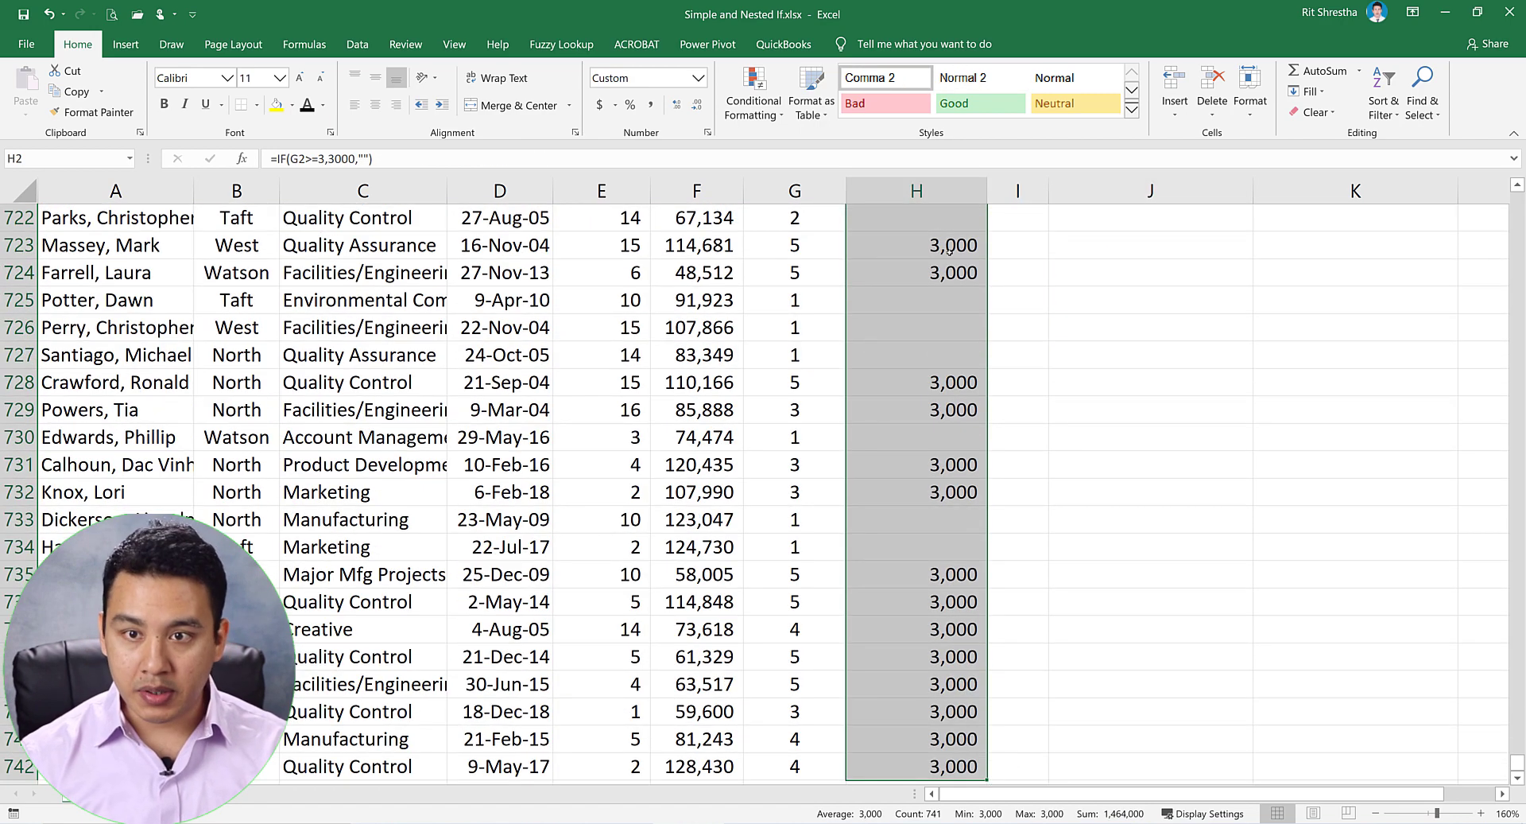
Clear the Bonus results in H2:H742 and return to H2
key("Delete")
key("ctrl+BackSpace")
left_click(917, 245)
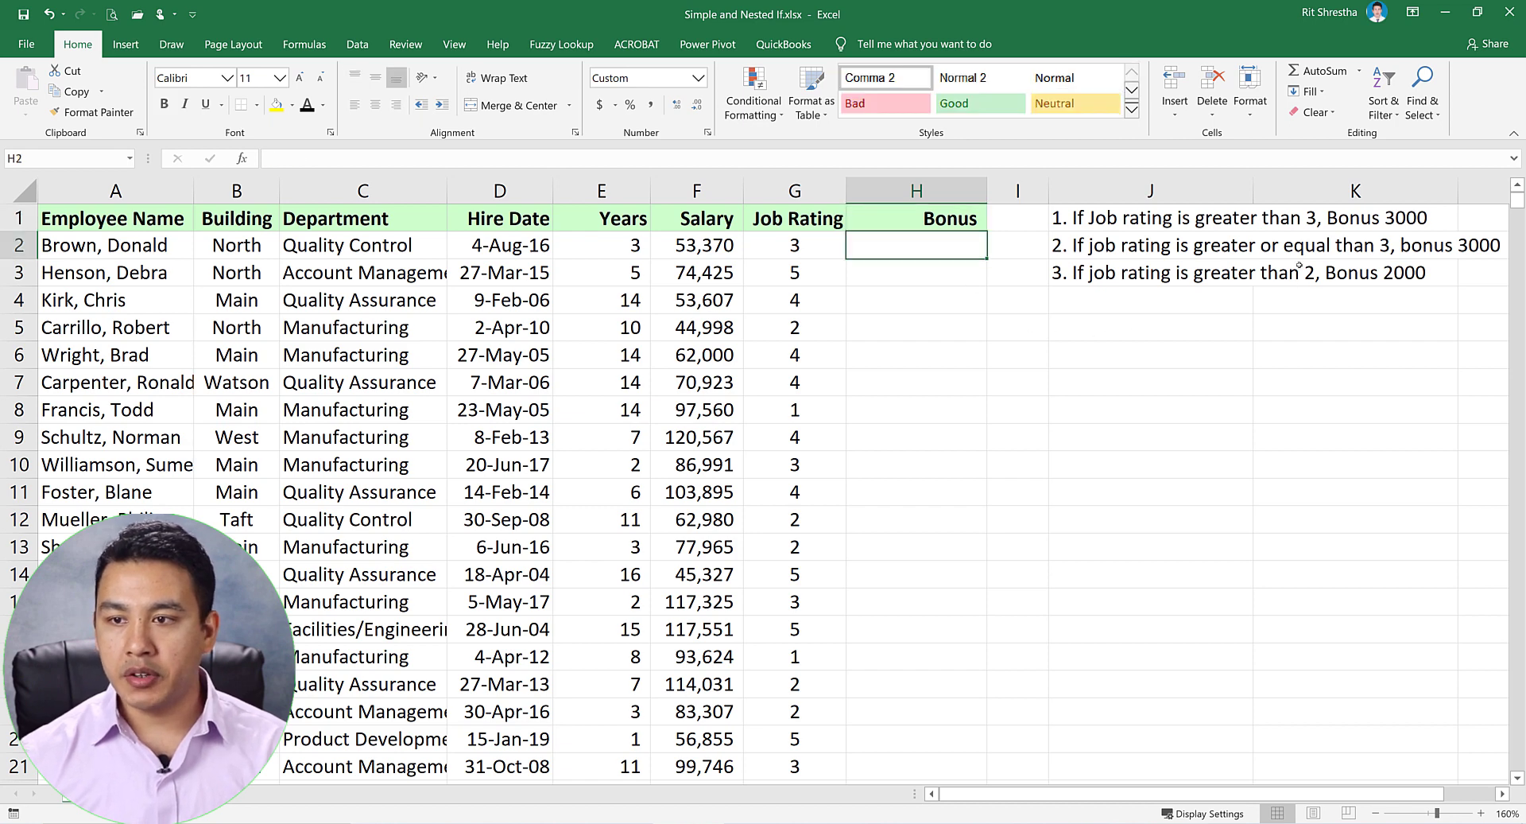
Enter the nested formula =IF(G2>=3,3000,IF(G2>2,2000,"")) in H2
type("=IF(")
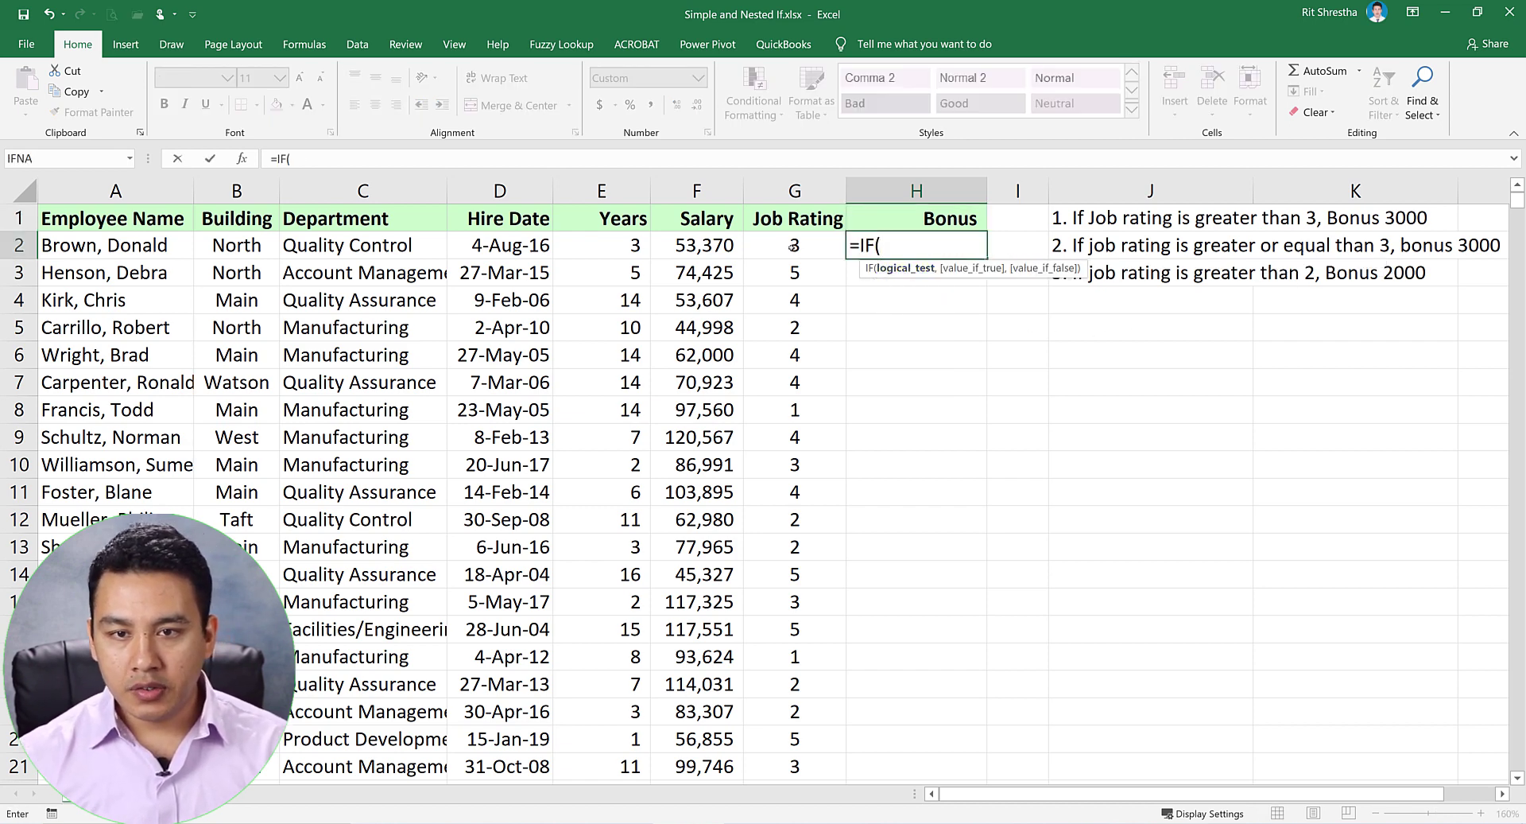
left_click(789, 248)
type(">")
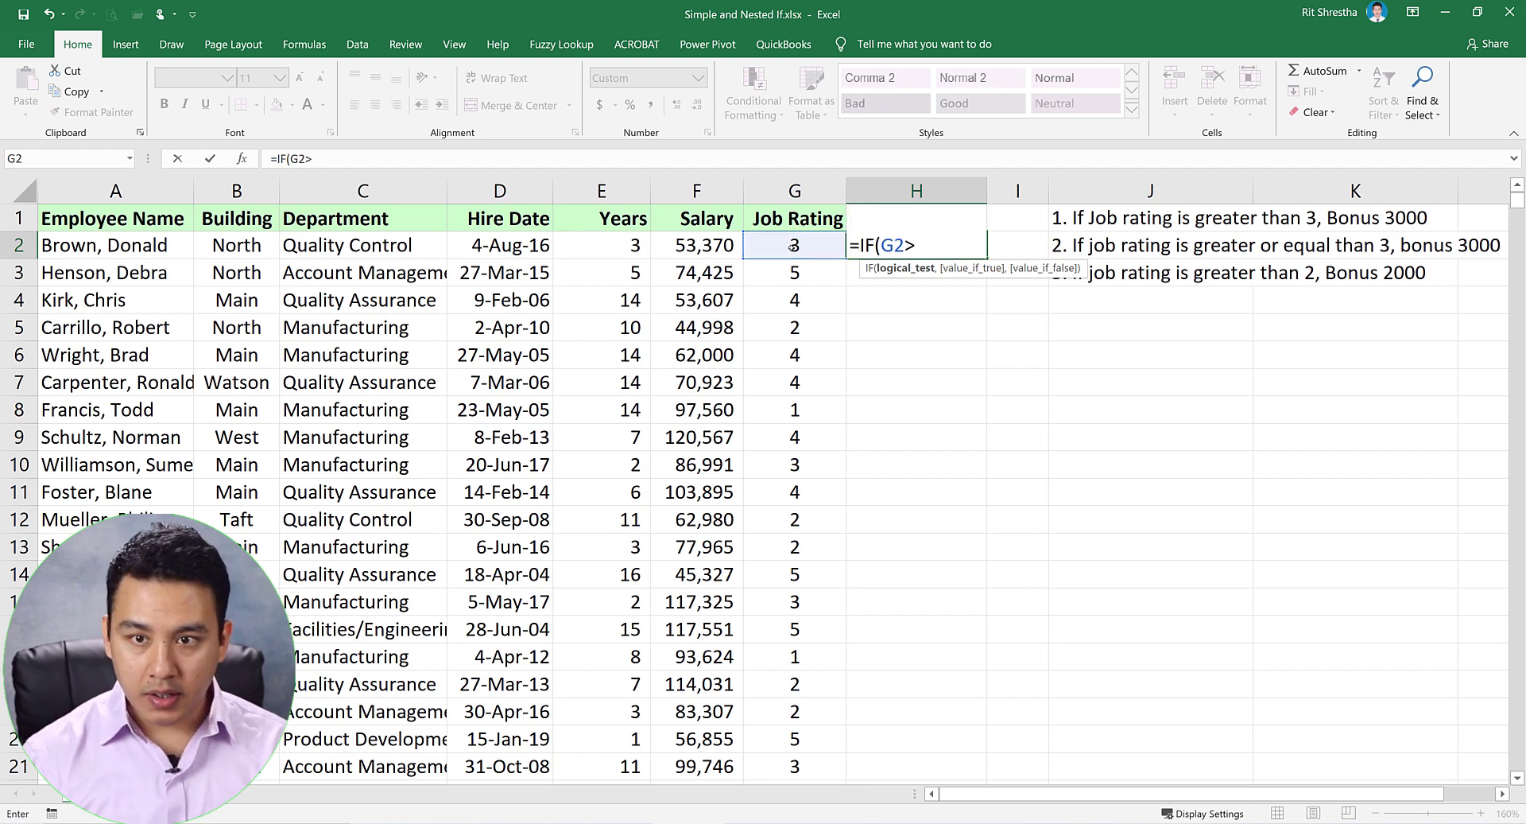
type("=3")
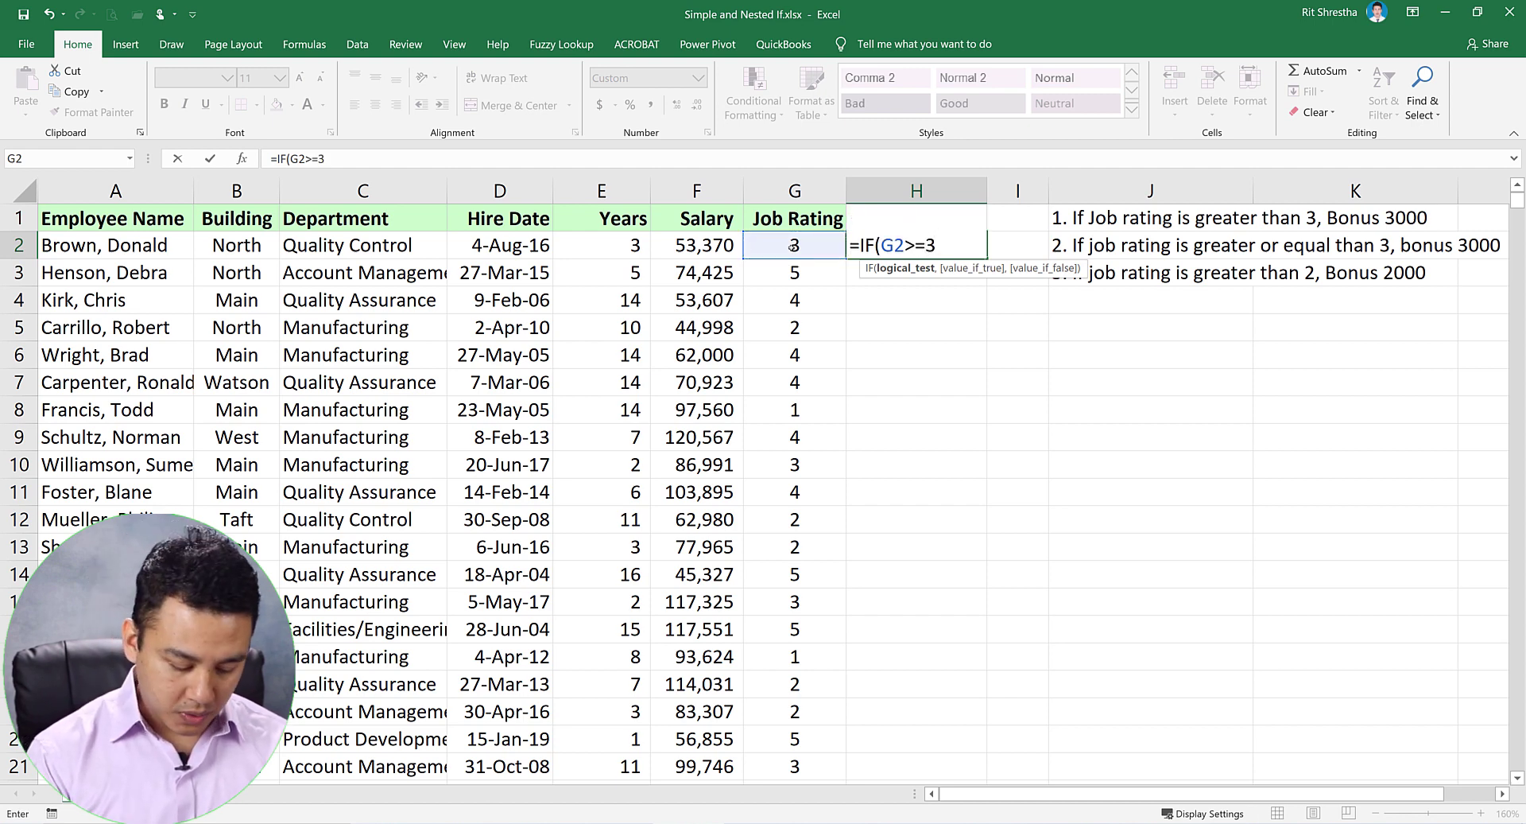
type(",3000")
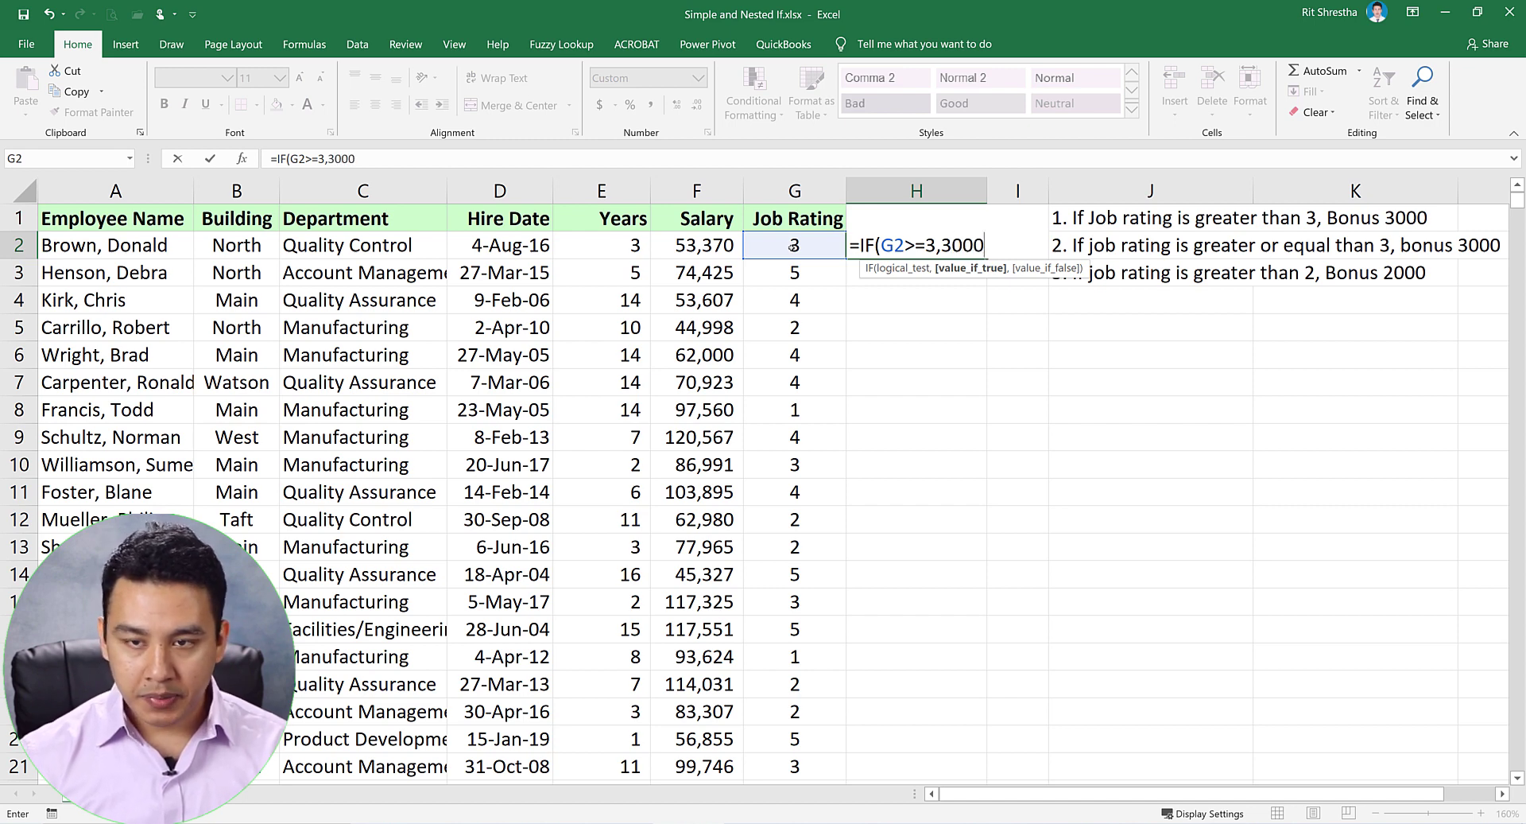
type(",")
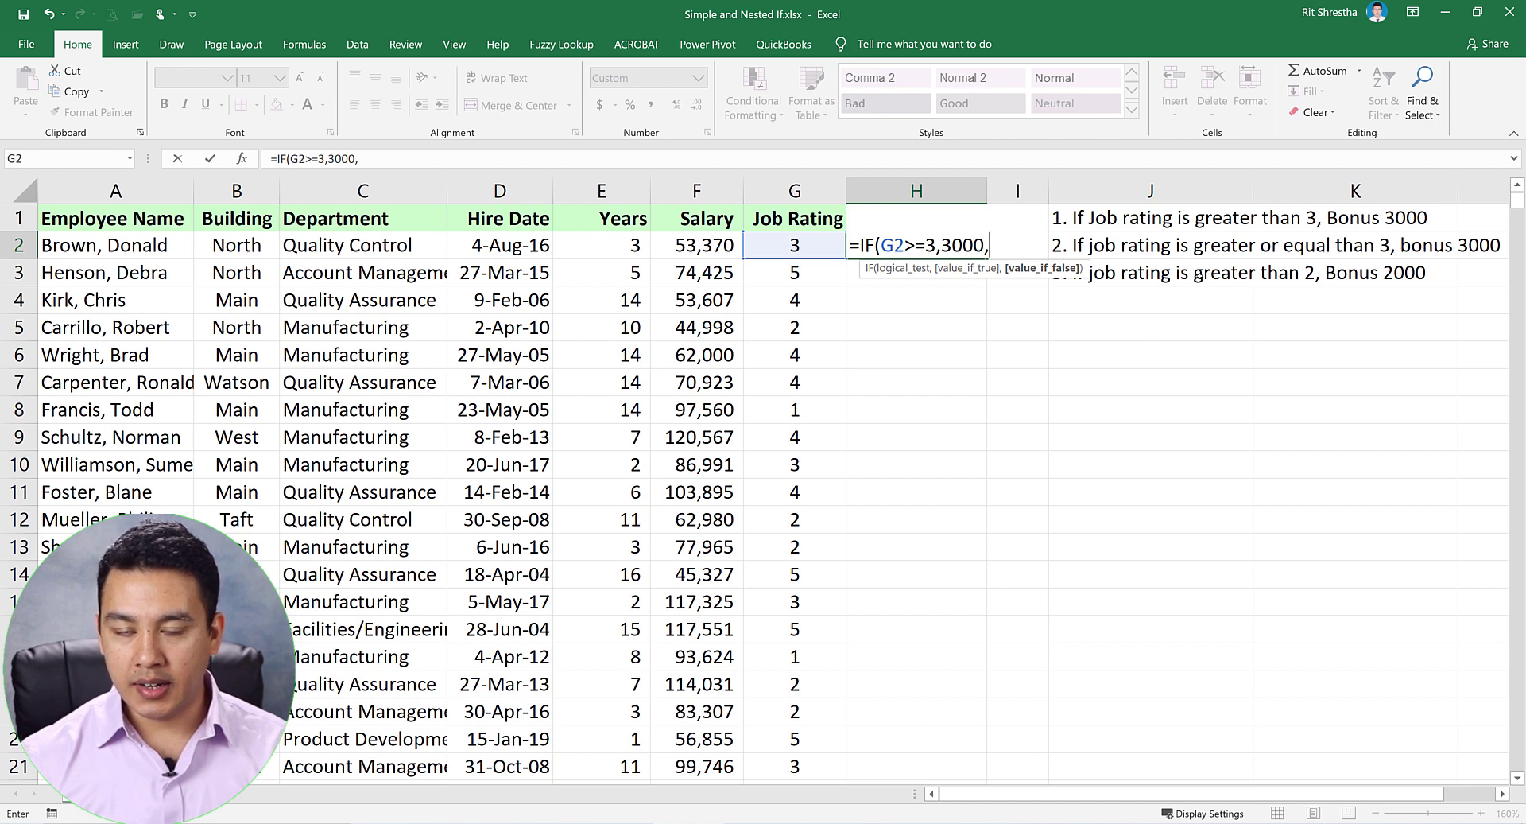
type("IF(")
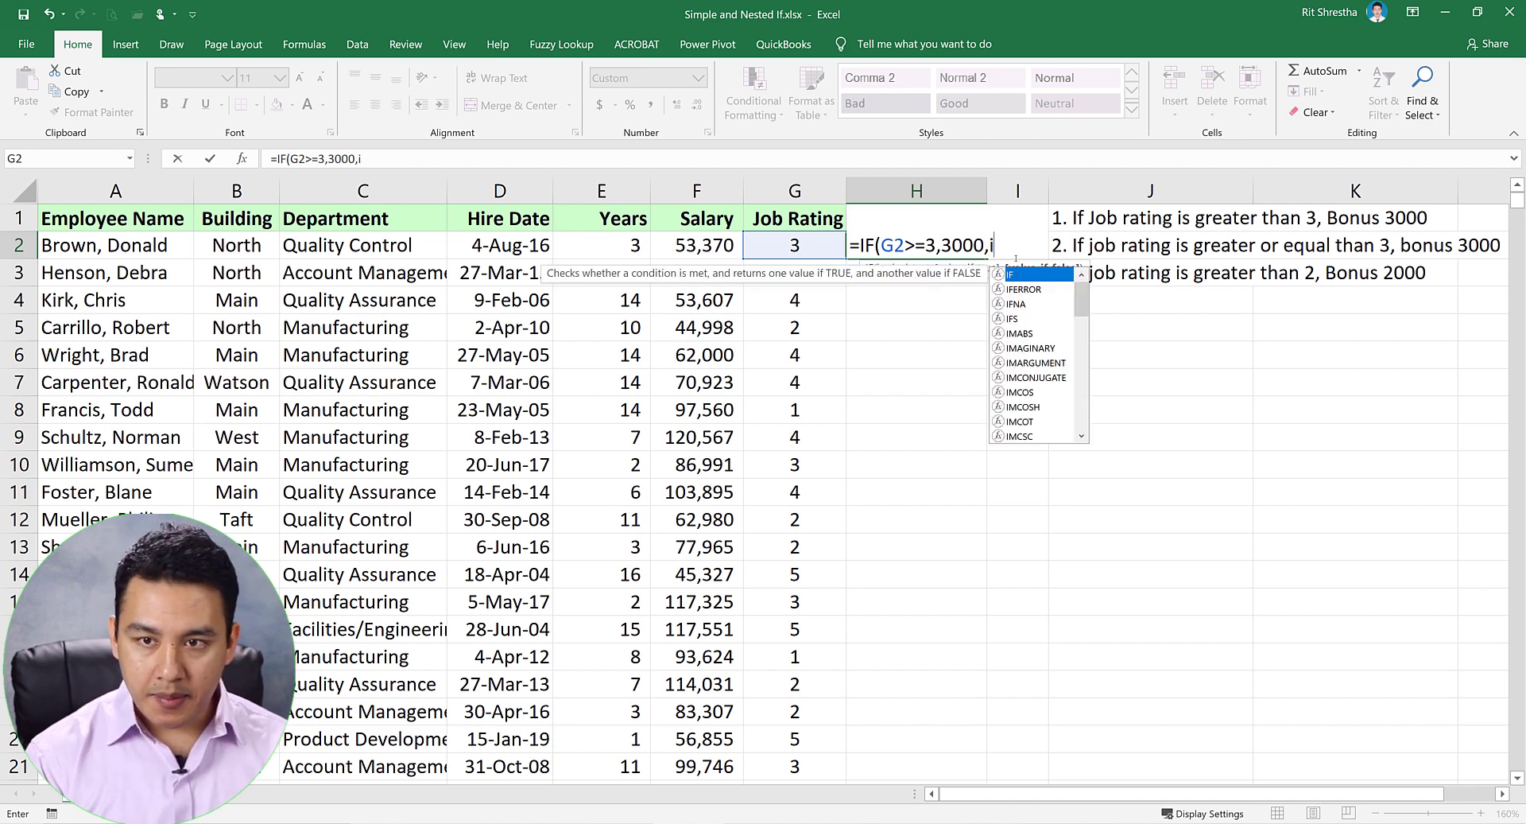
left_click(805, 245)
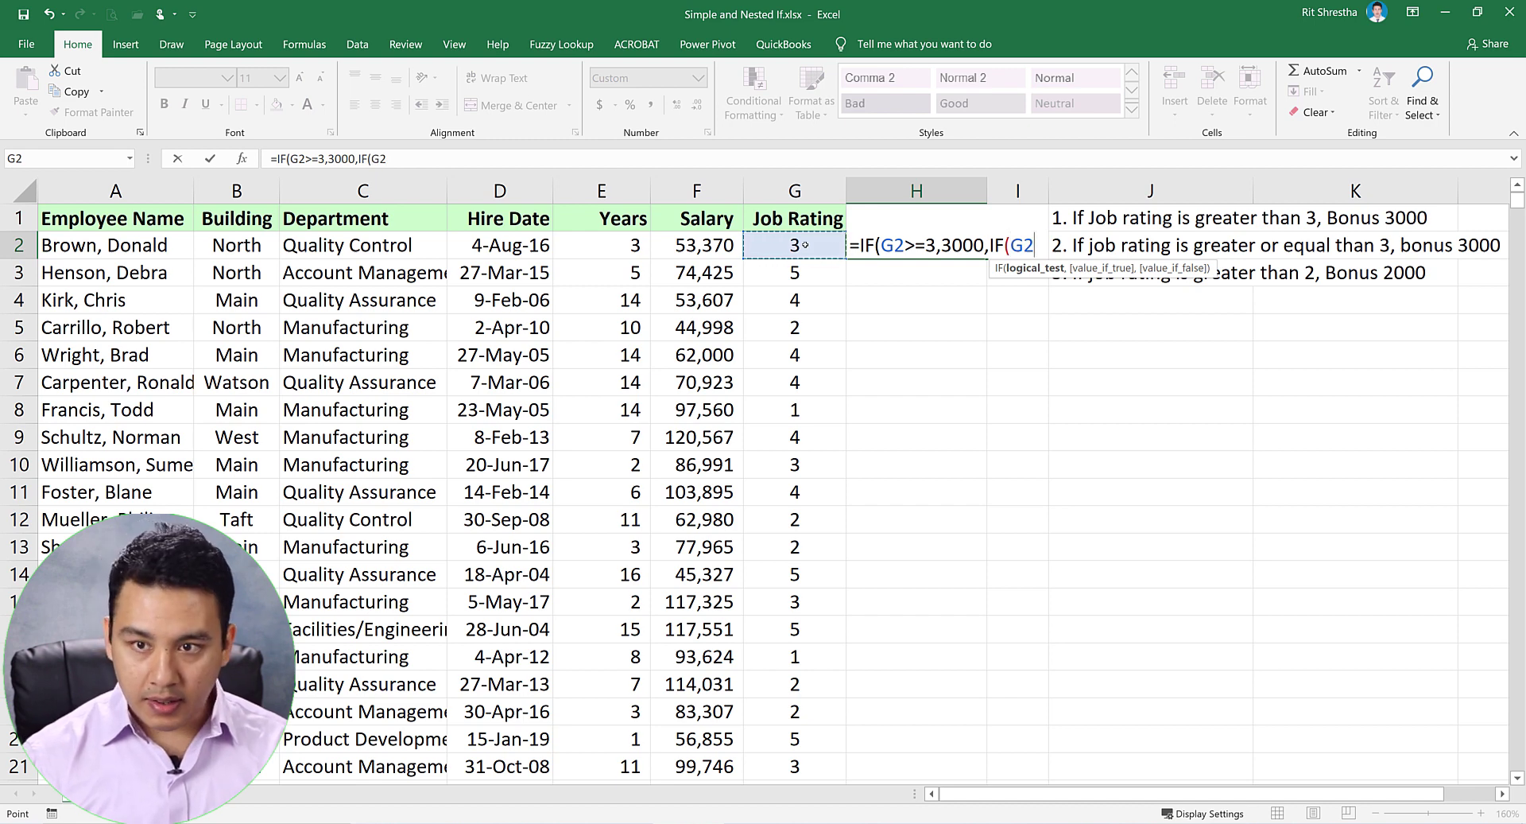
type(">")
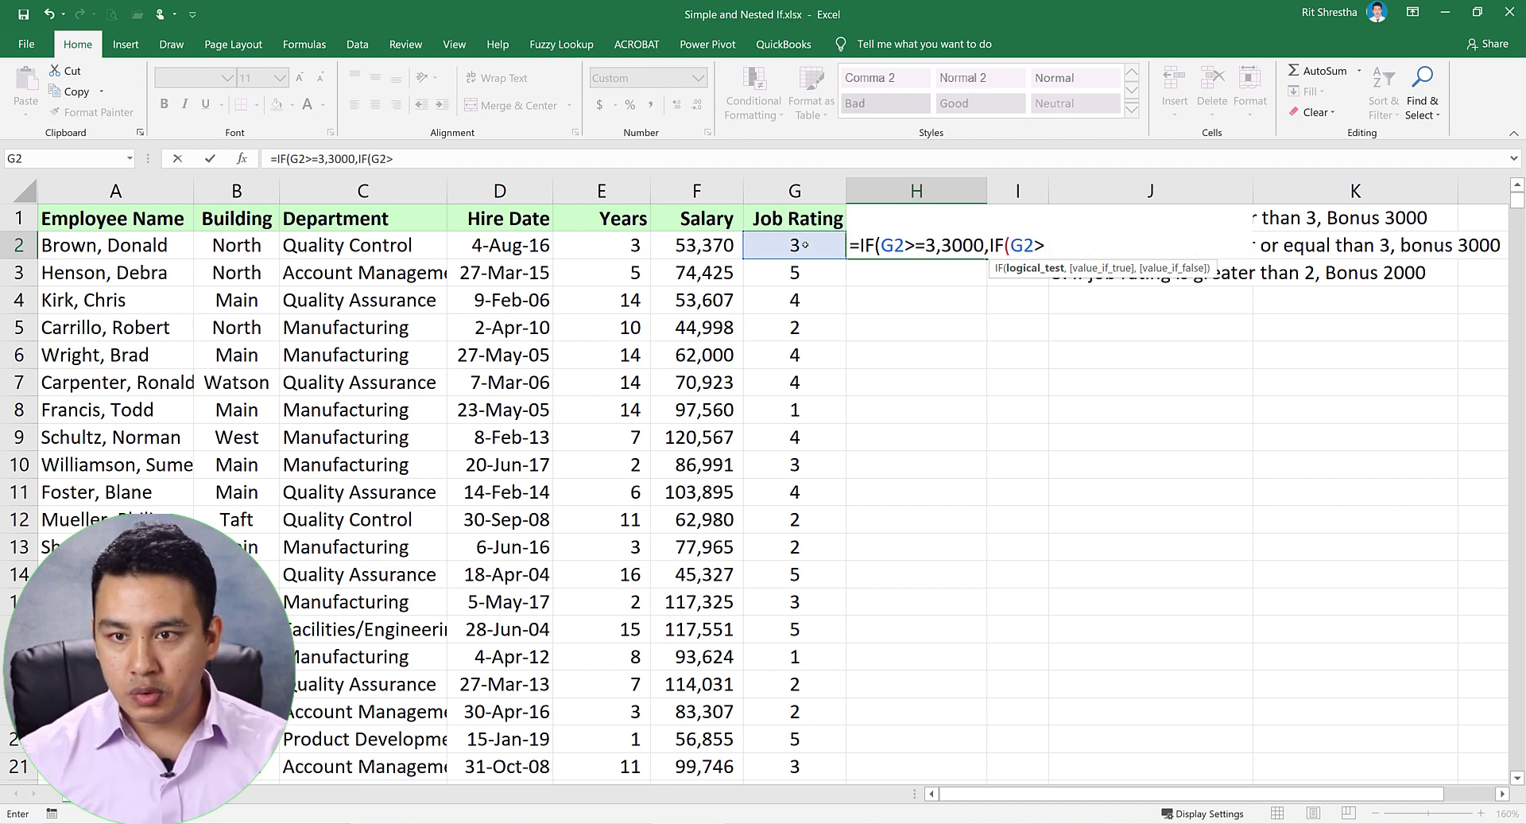
type("2")
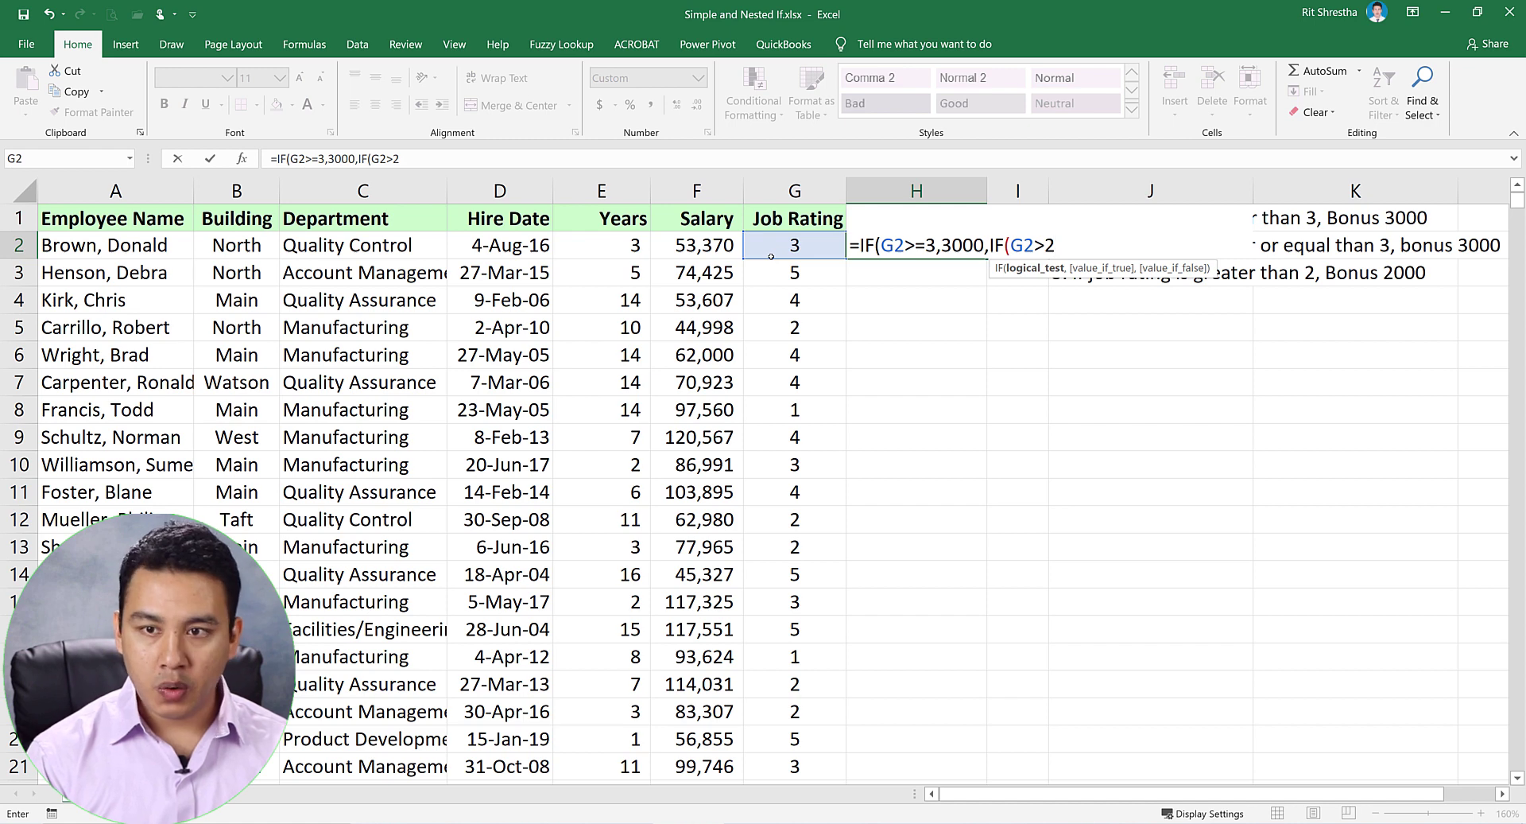
type(",")
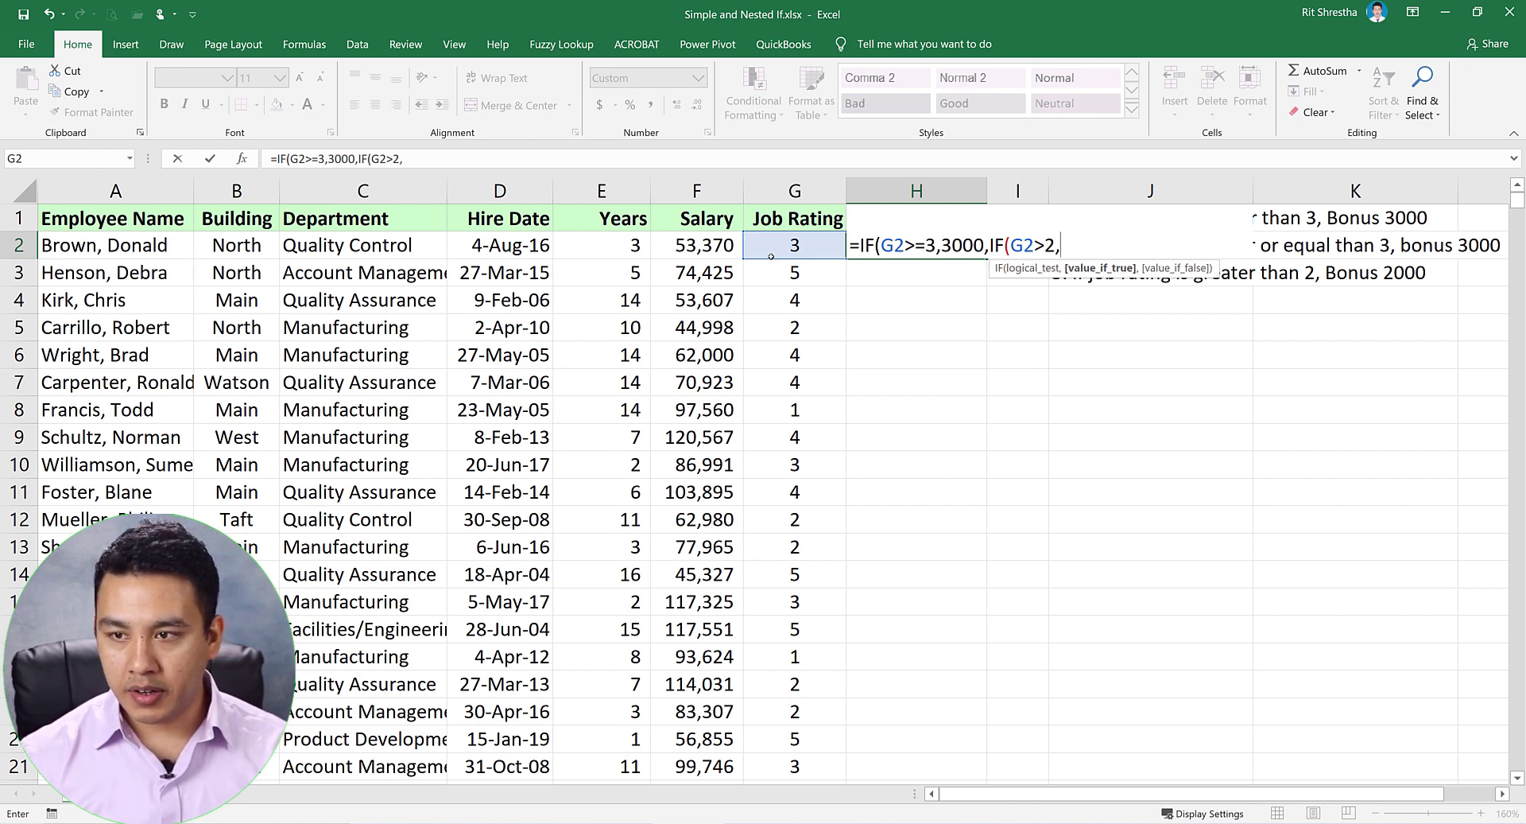
type("2000")
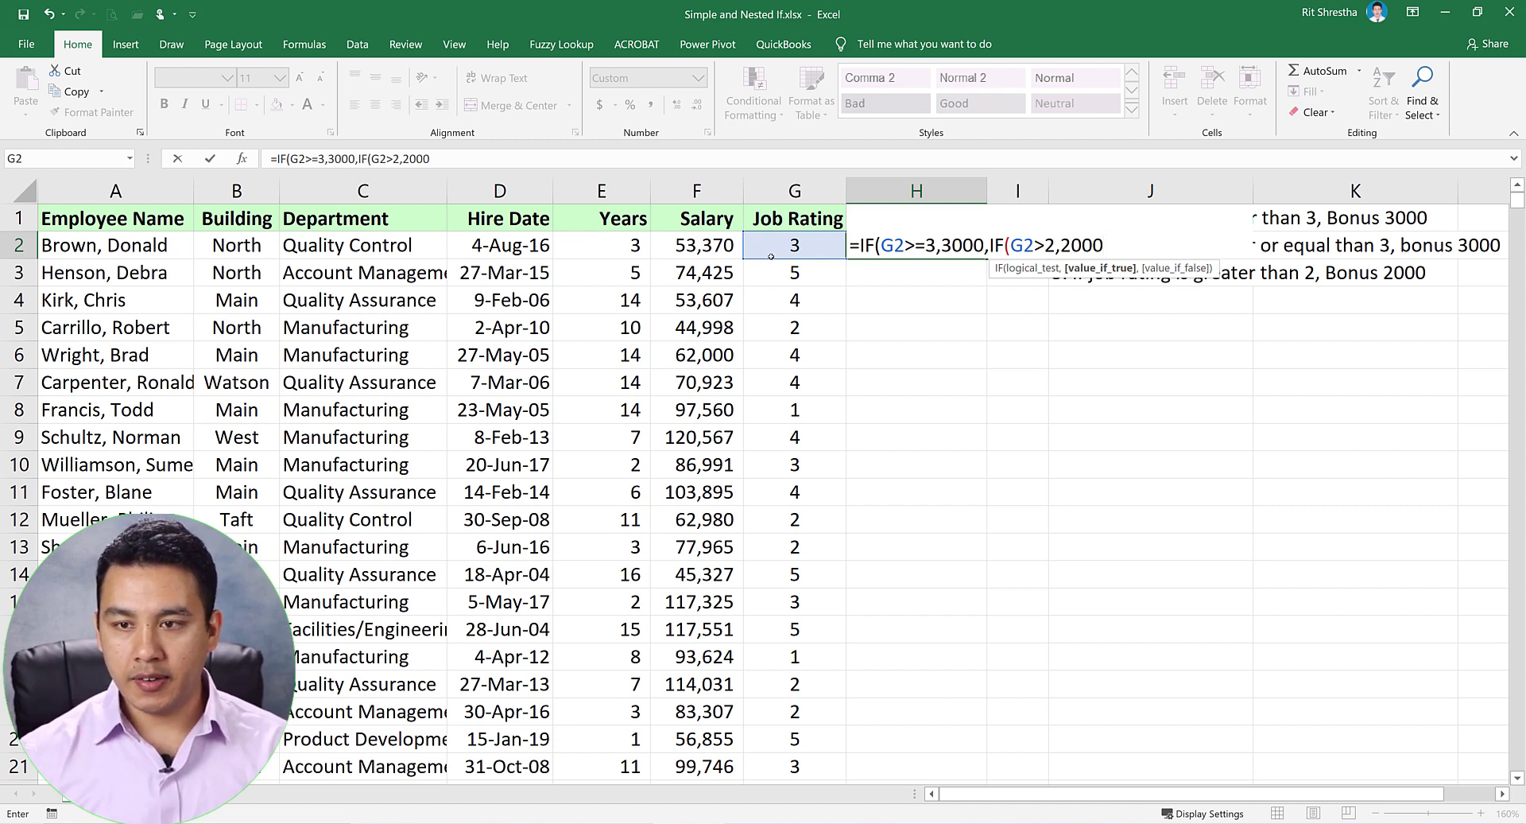
type(",")
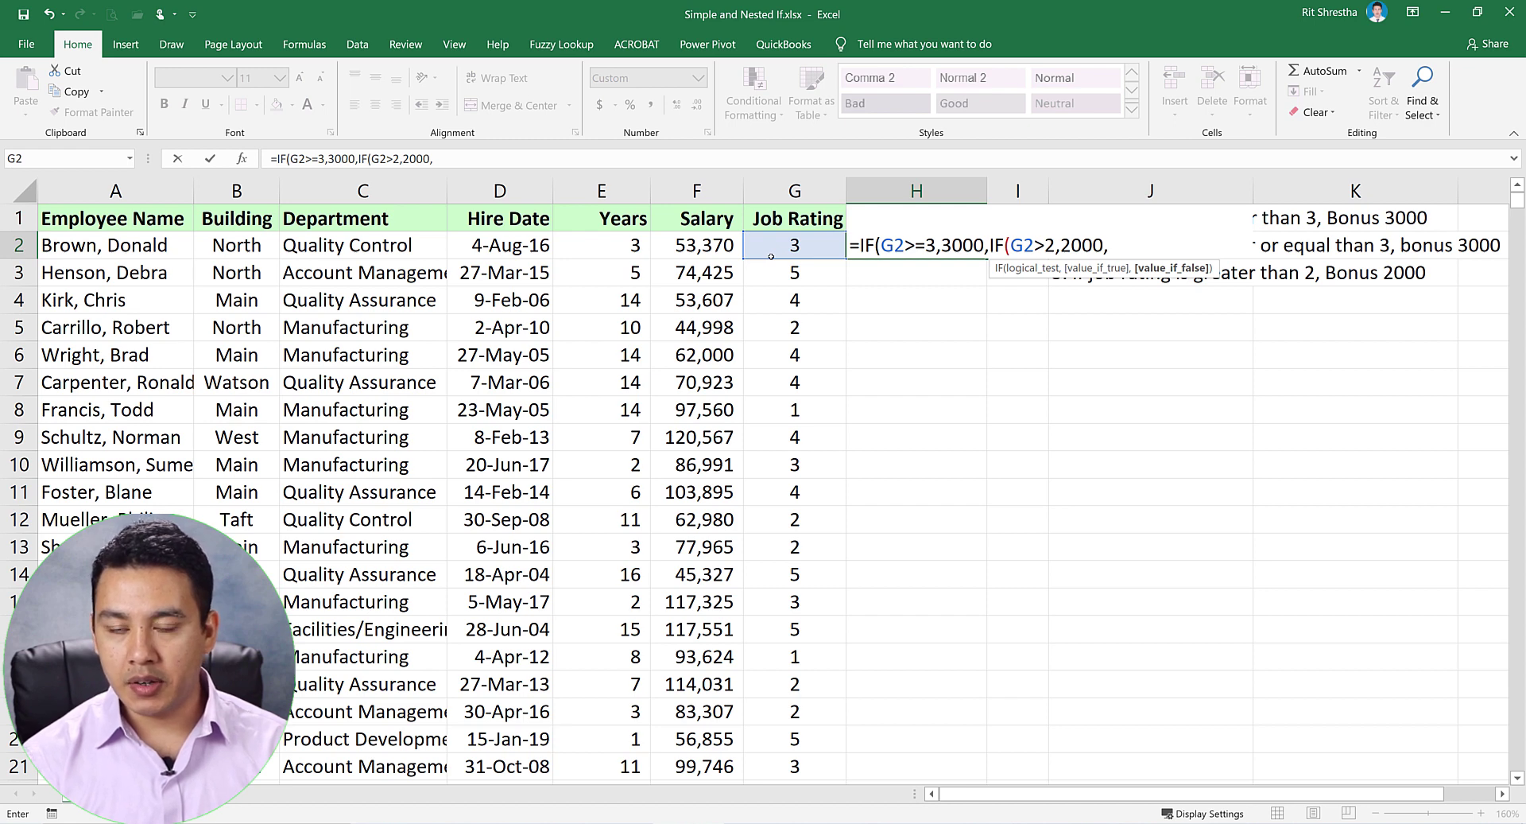
type("\"\"")
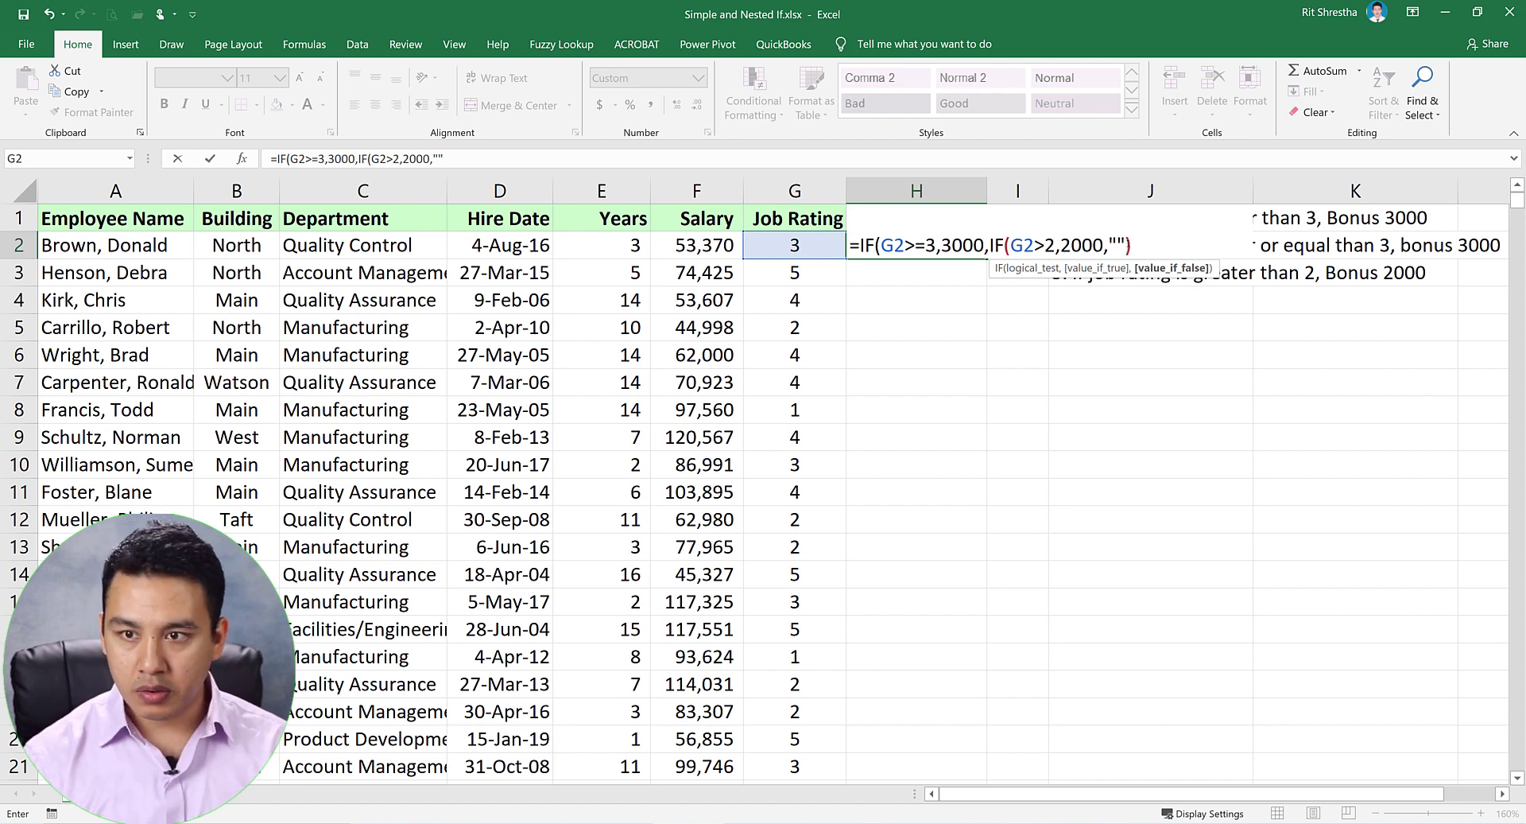
type(")")
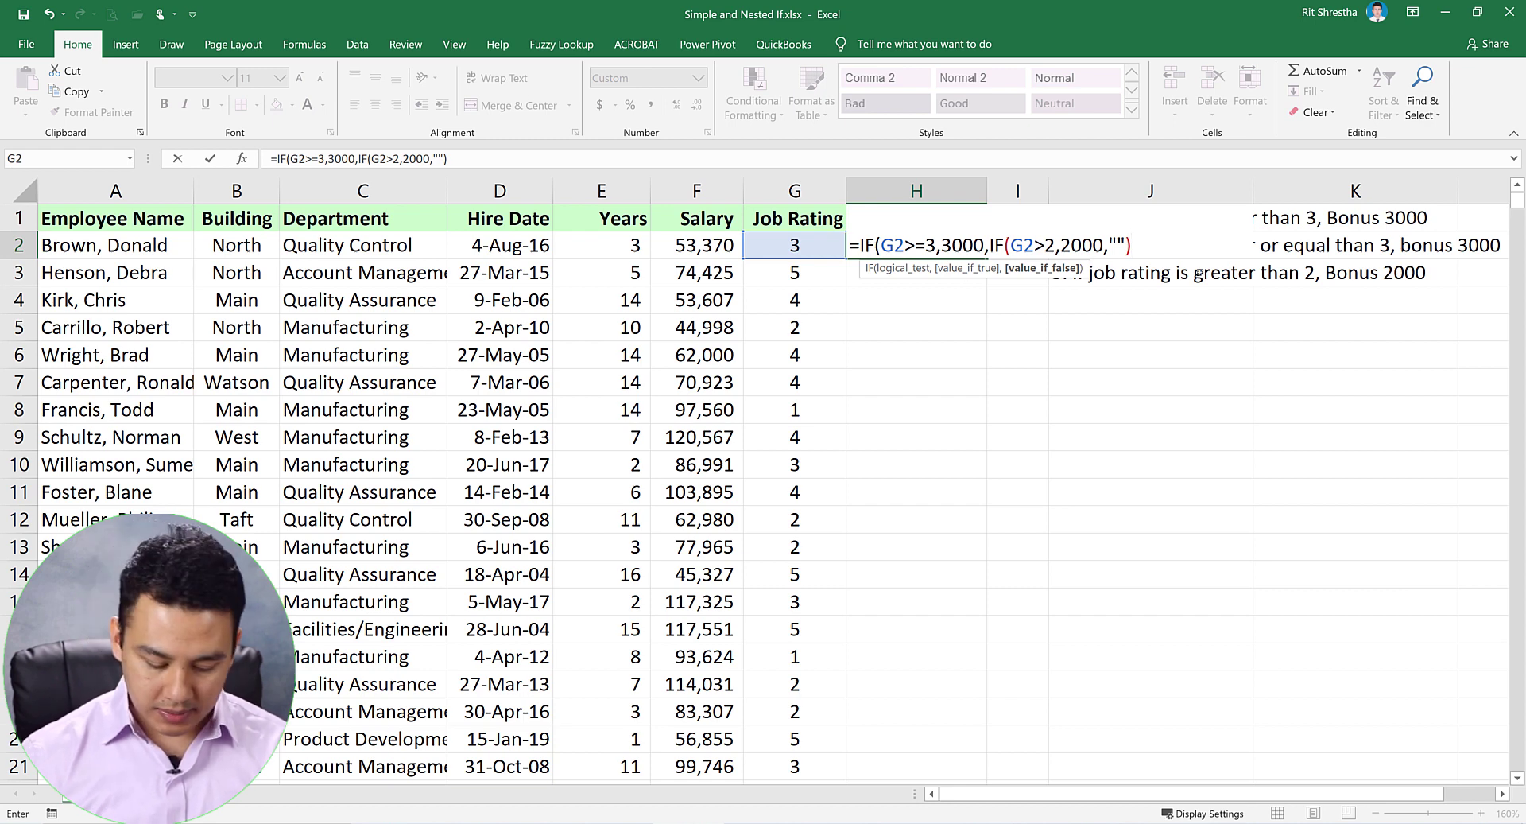
type(")")
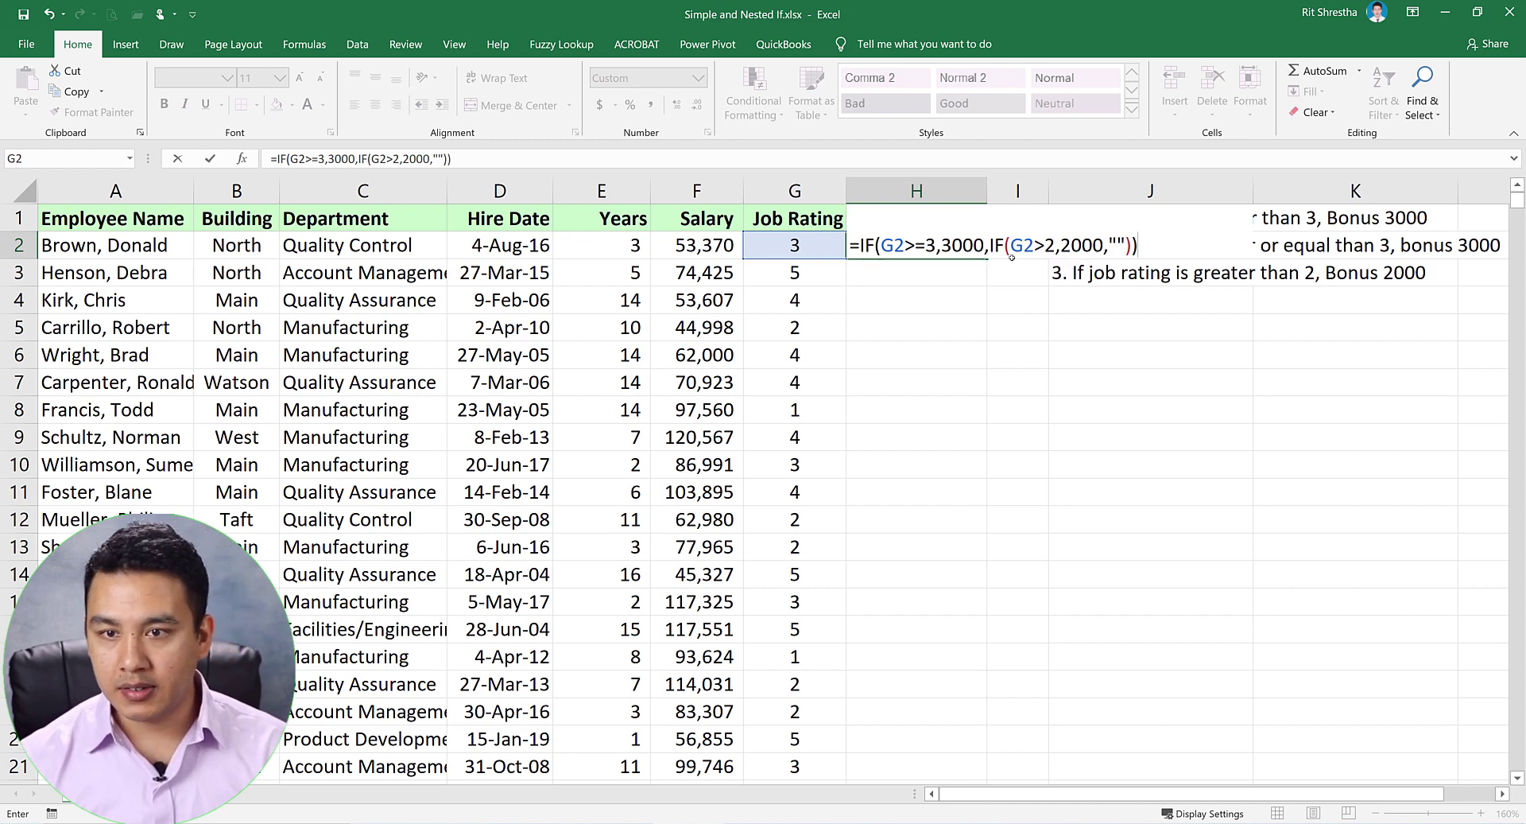
key("Return")
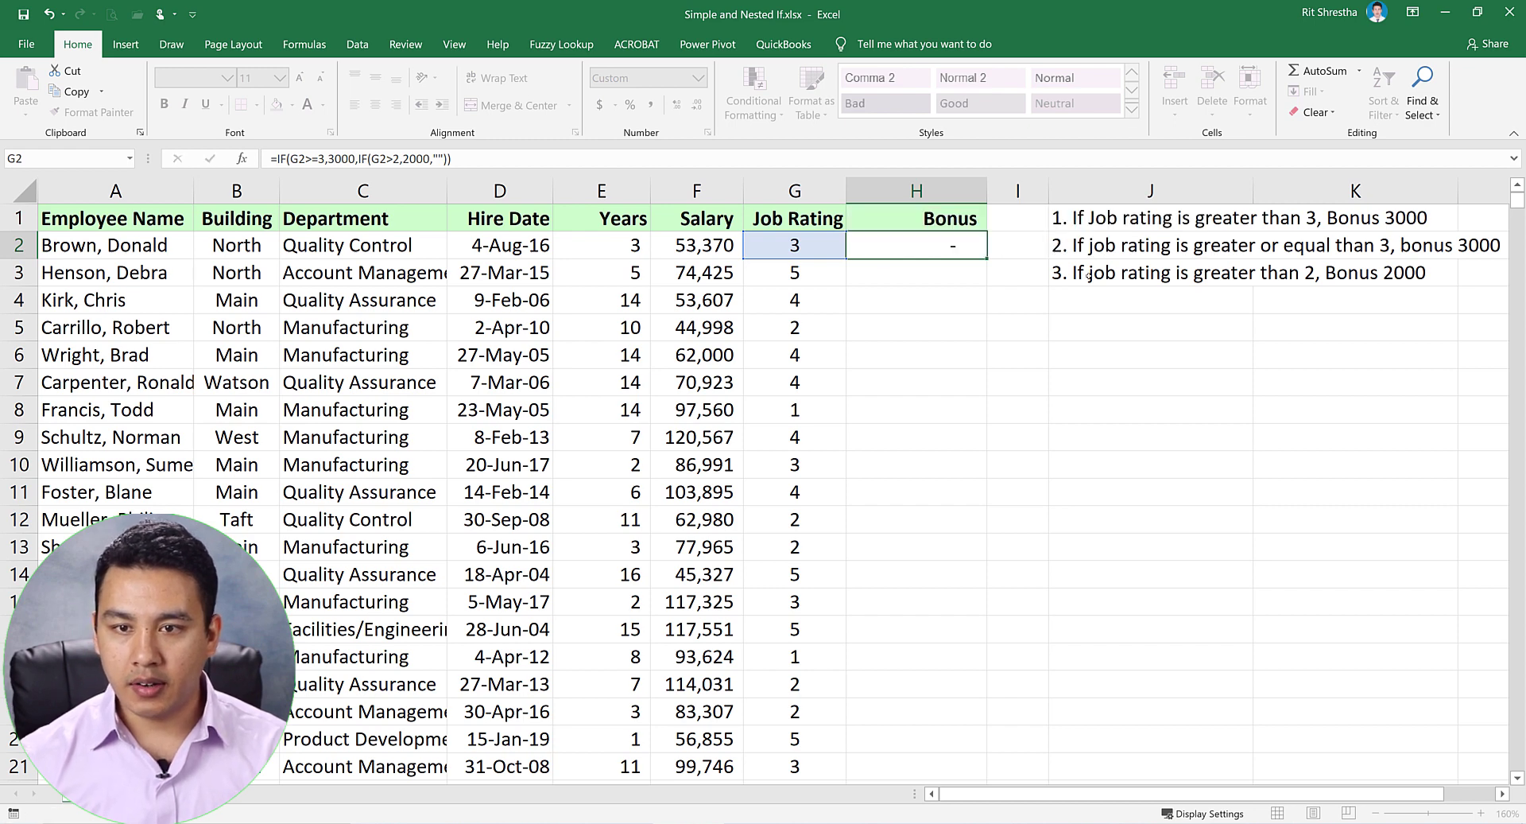
Fill H2's nested IF formula down to row 742, then reselect H2
left_click(943, 243)
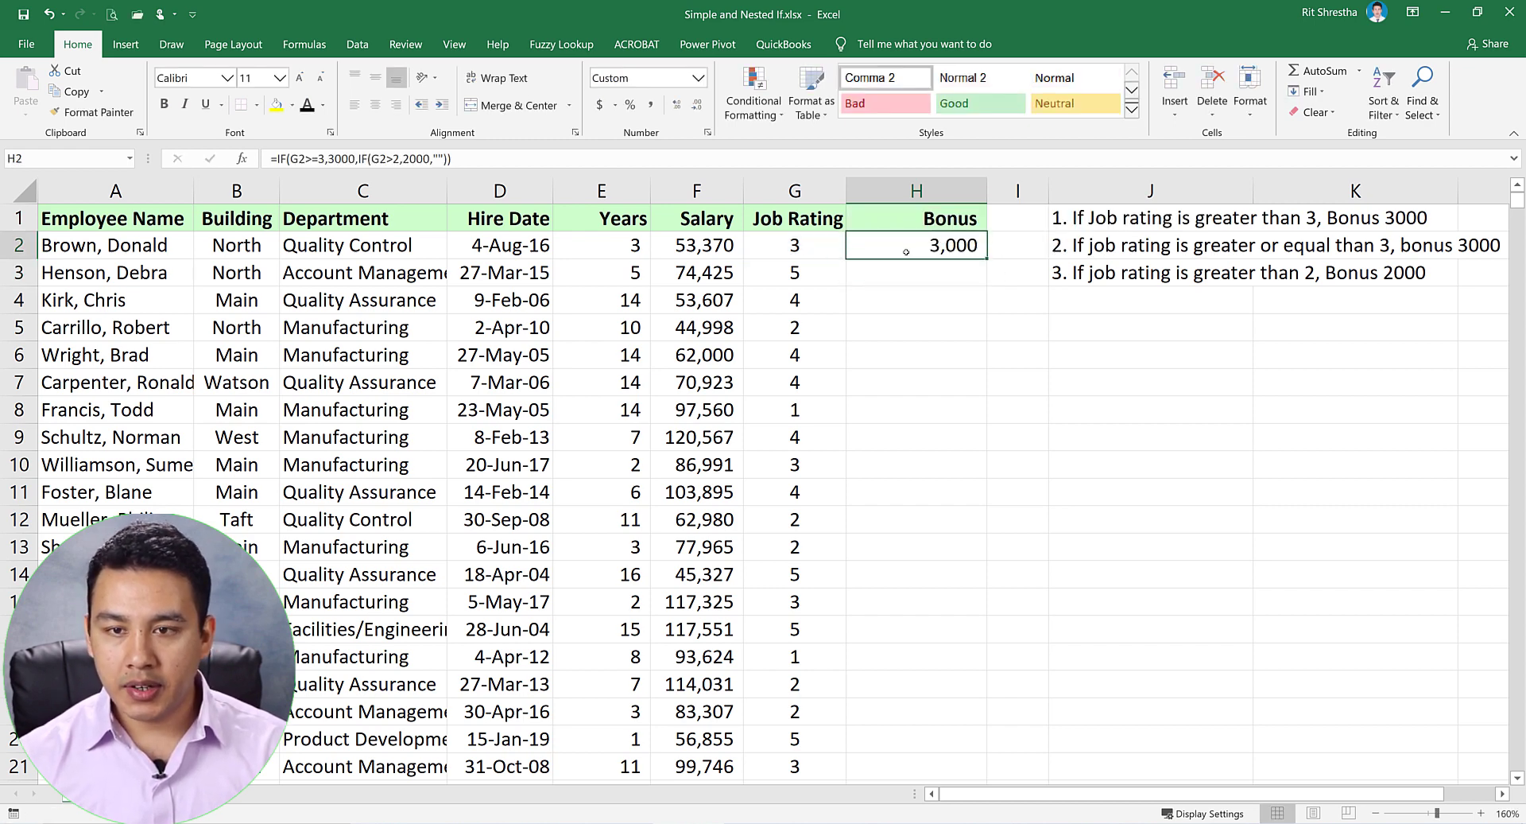
double_click(988, 257)
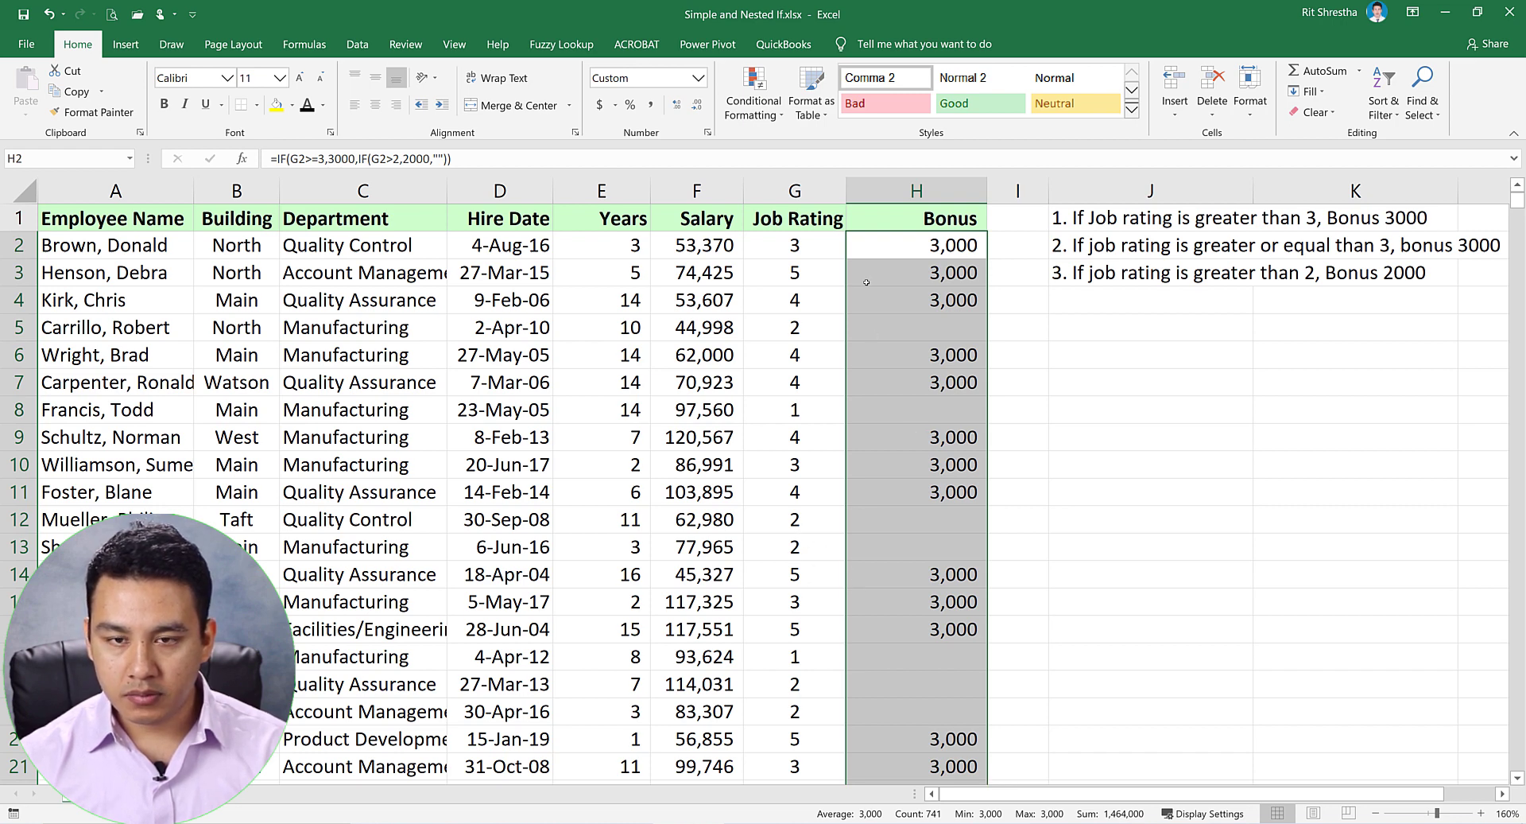
left_click(920, 249)
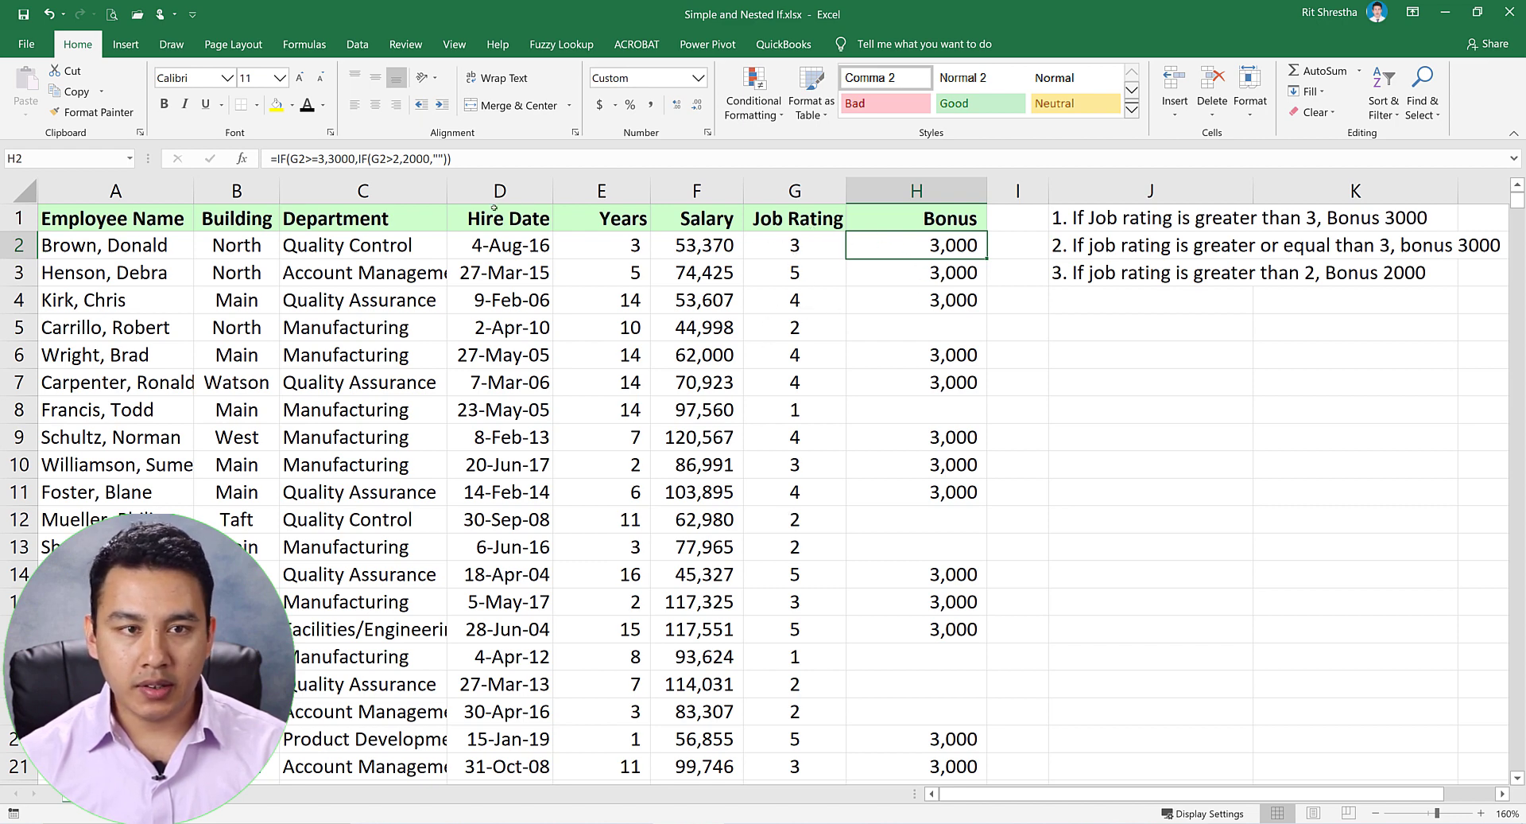
Change the inner test of H2's formula from G2>2 to G2>=2
key("F2")
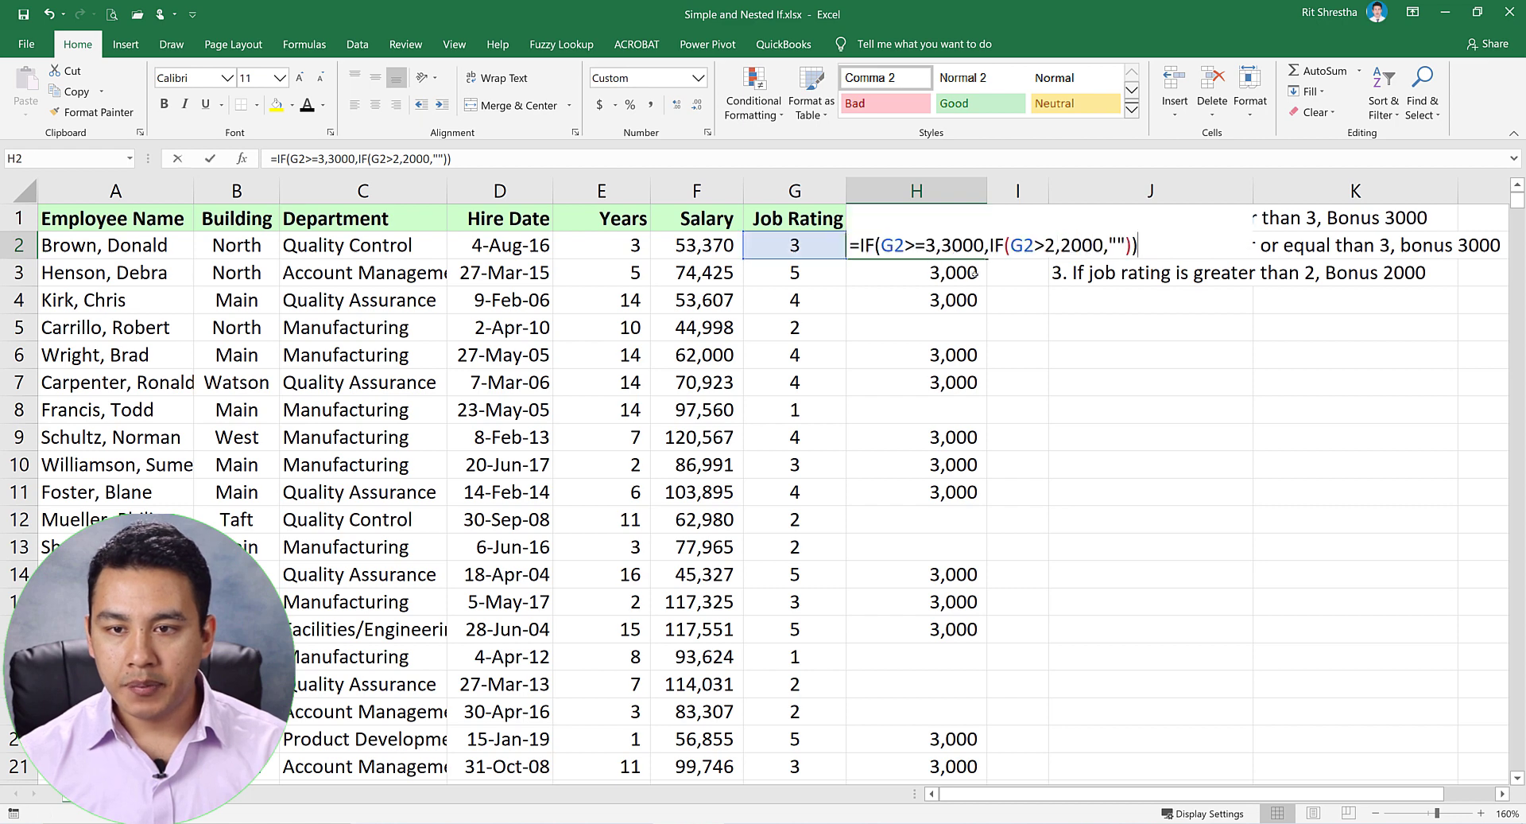
left_click(1048, 246)
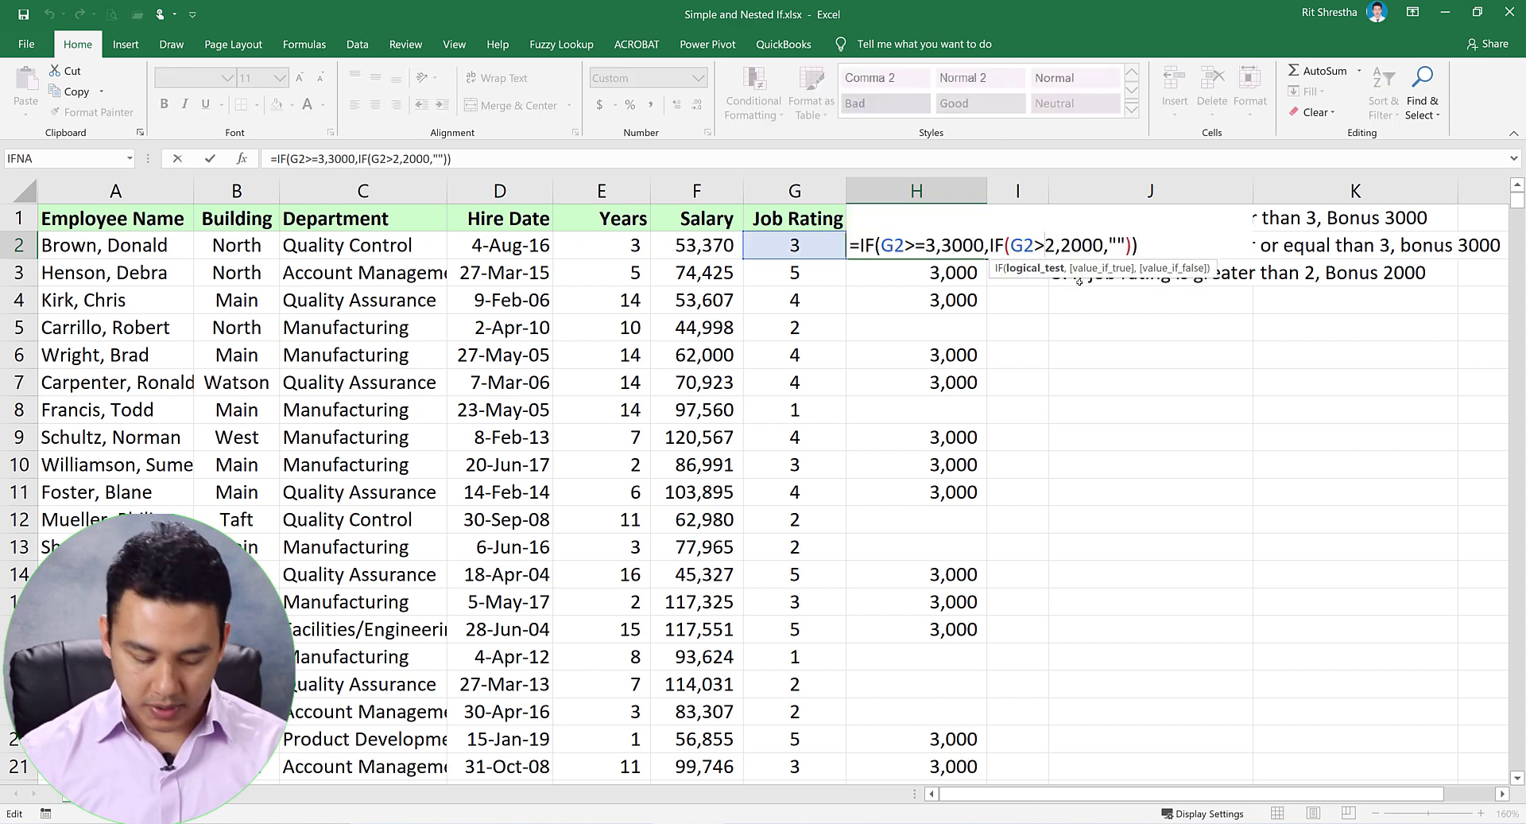
type("=")
key("ctrl+Return")
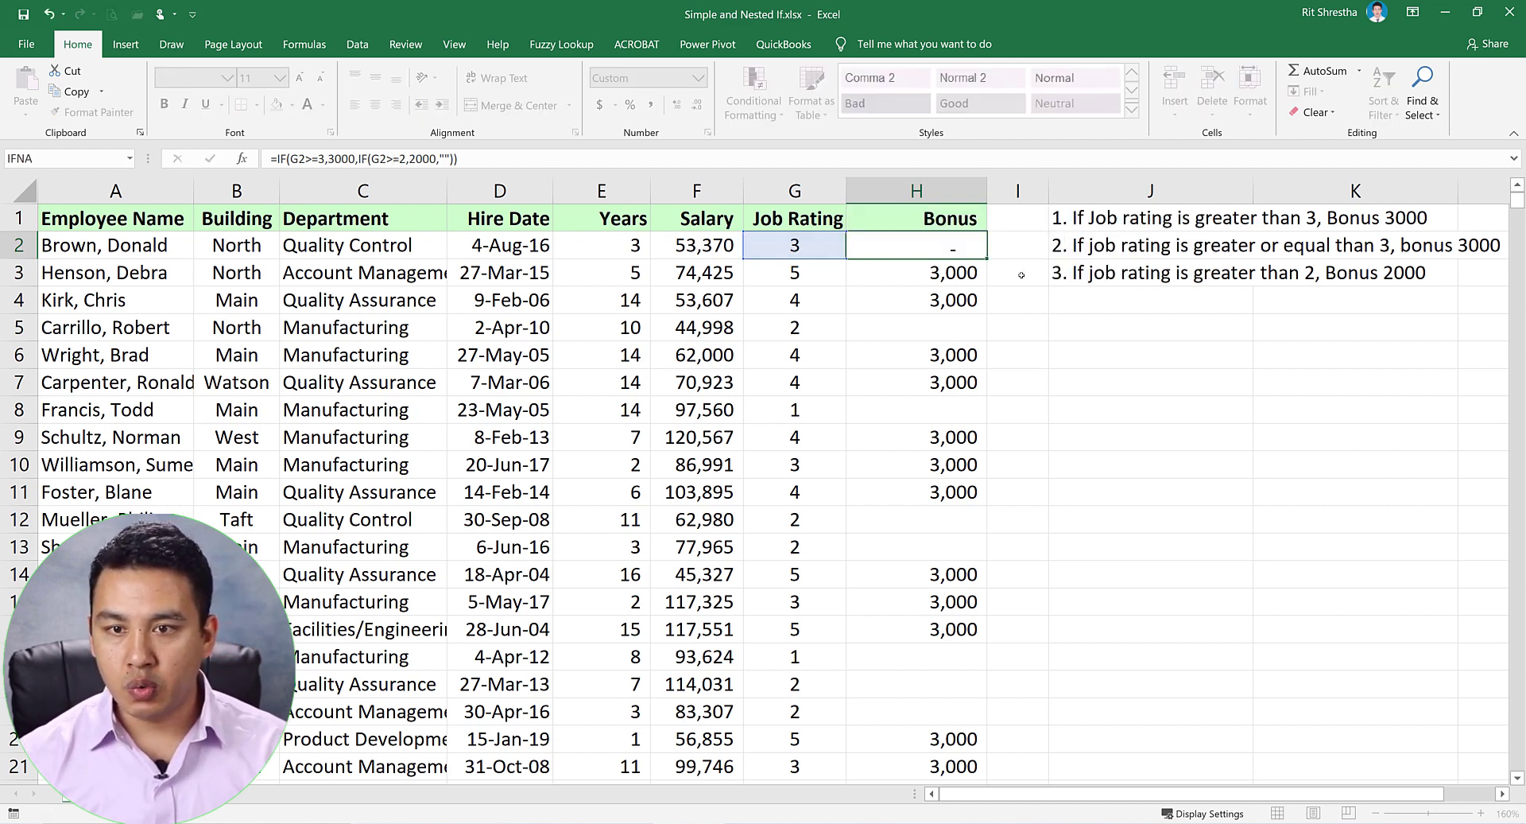
Refill column H and check the bonuses in rows 12–13, H5 and H2
double_click(987, 259)
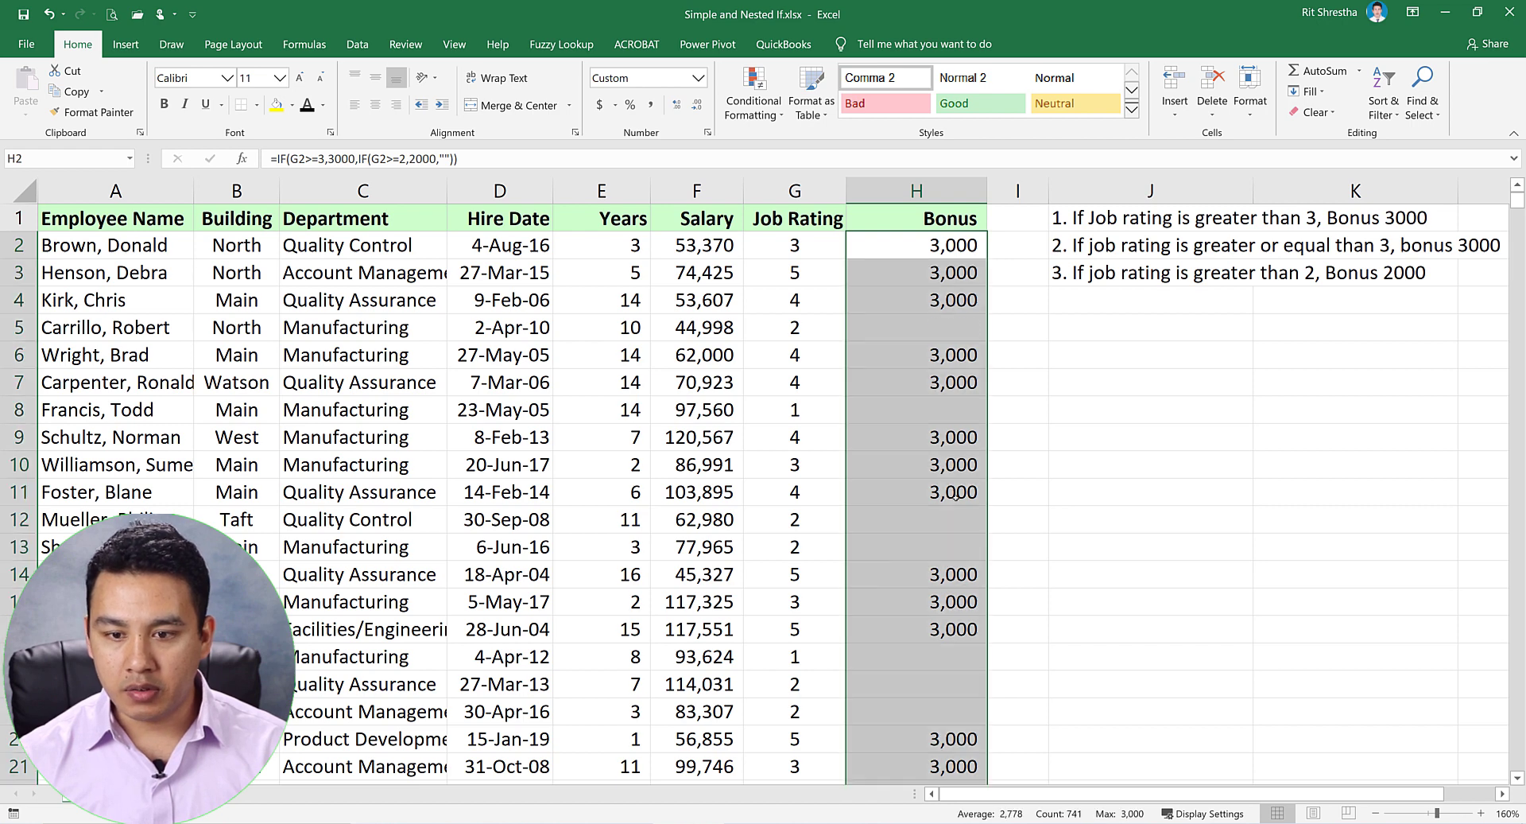
left_click_drag(807, 527, 931, 547)
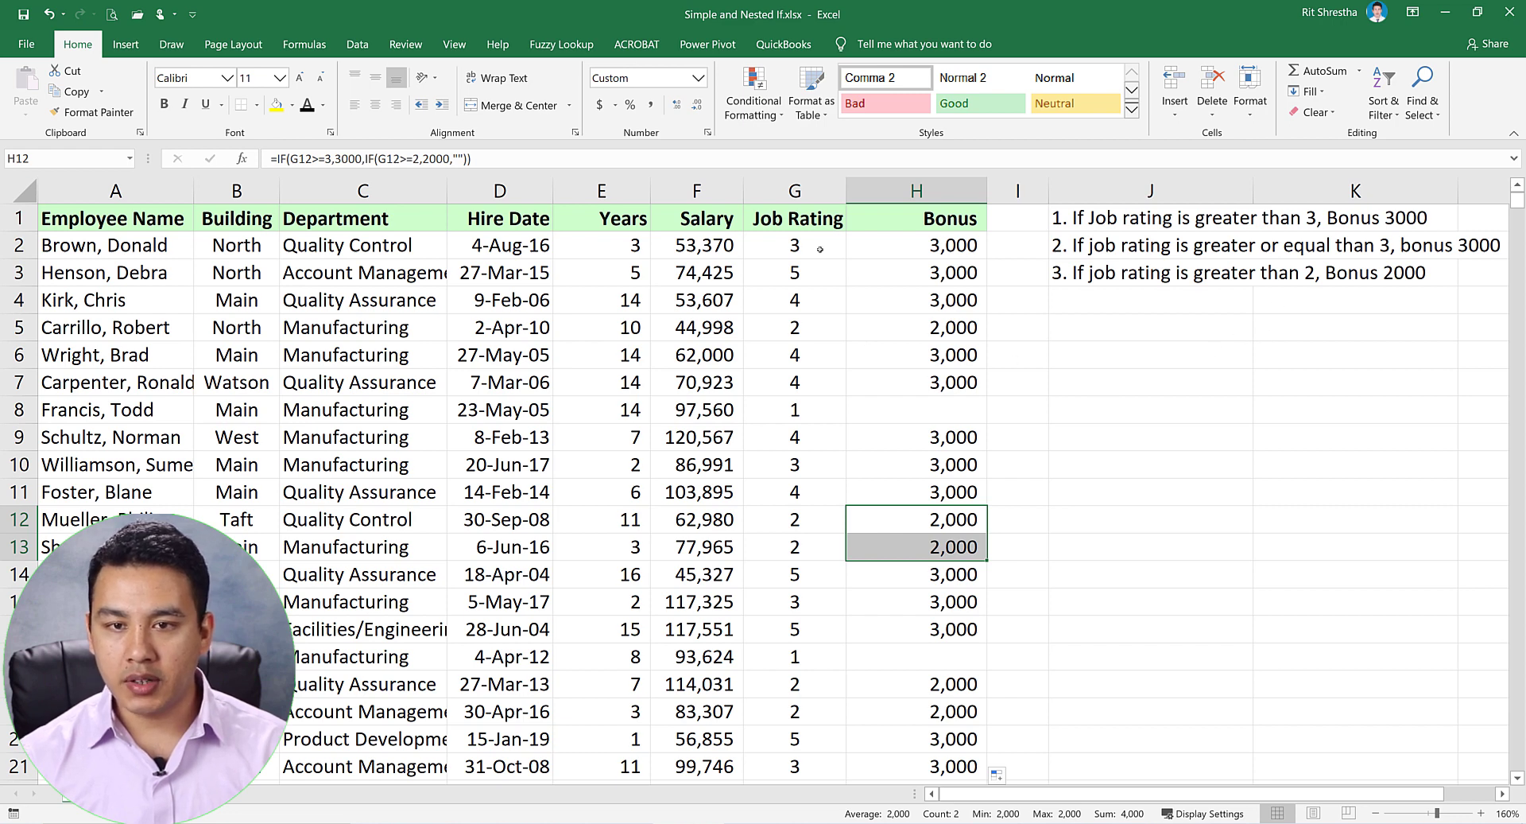
left_click(958, 327)
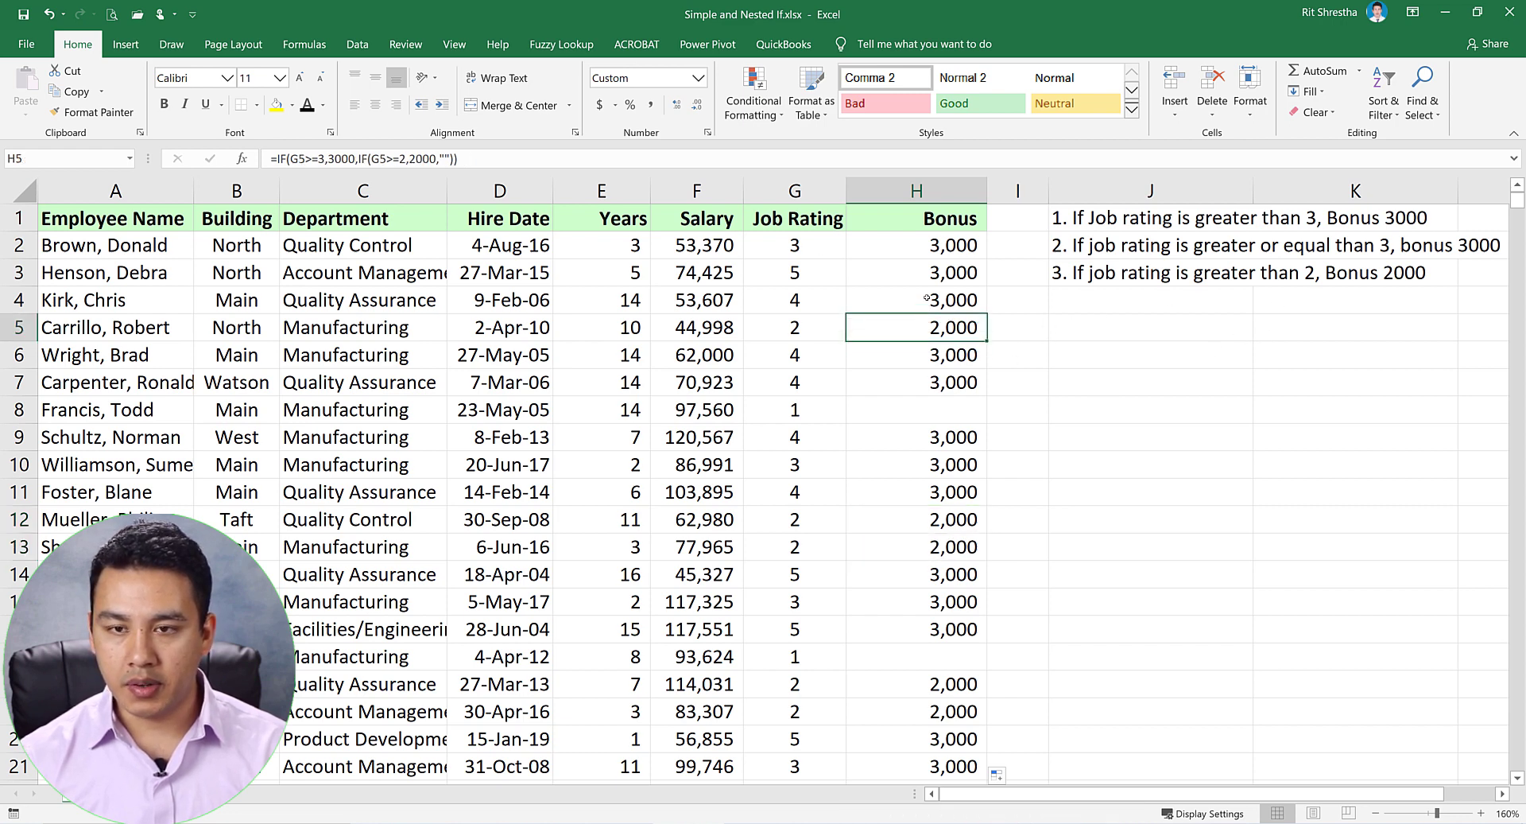
left_click(932, 253)
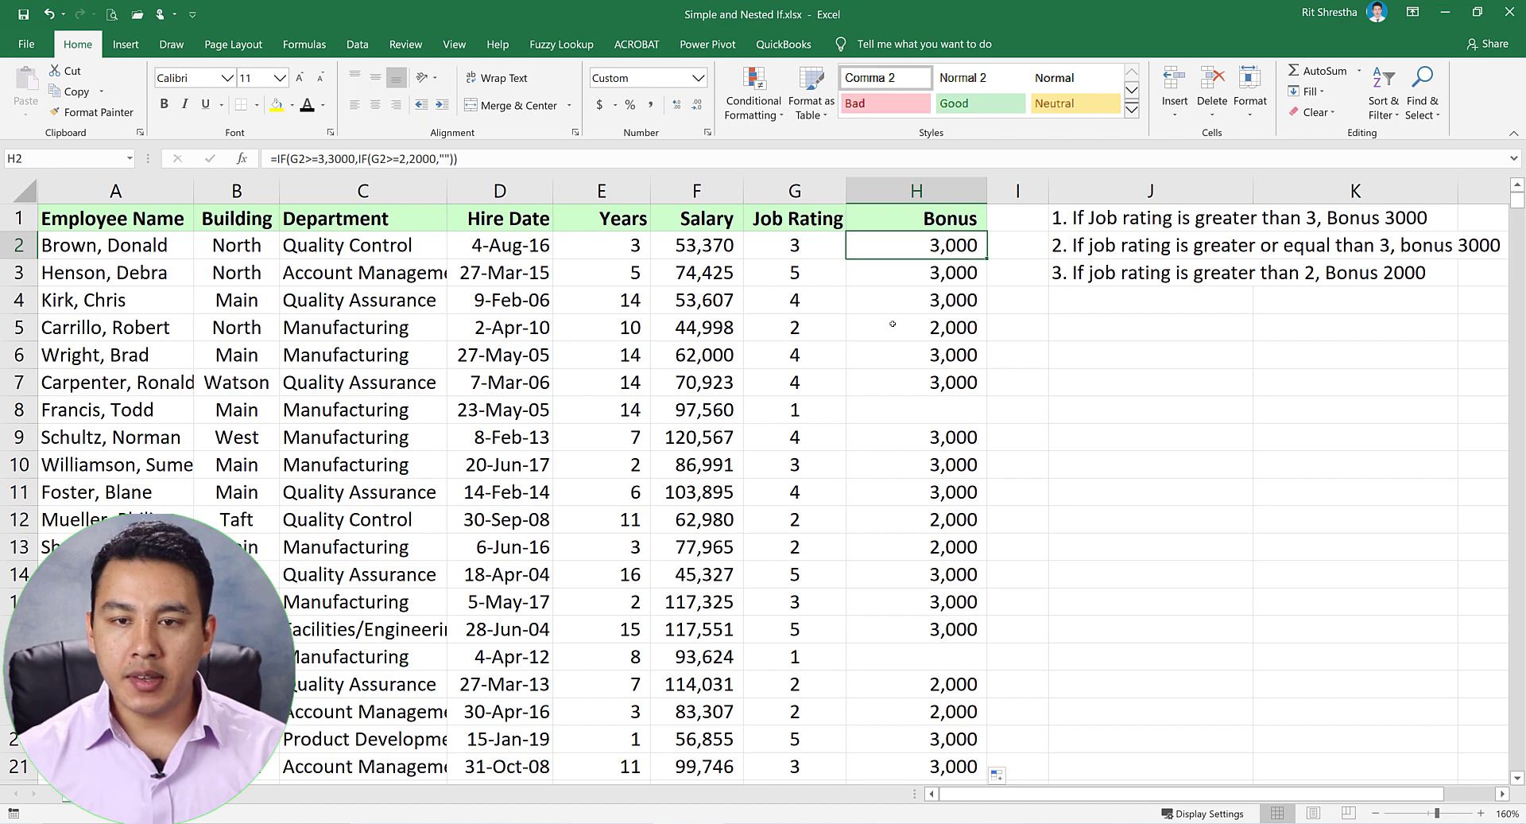